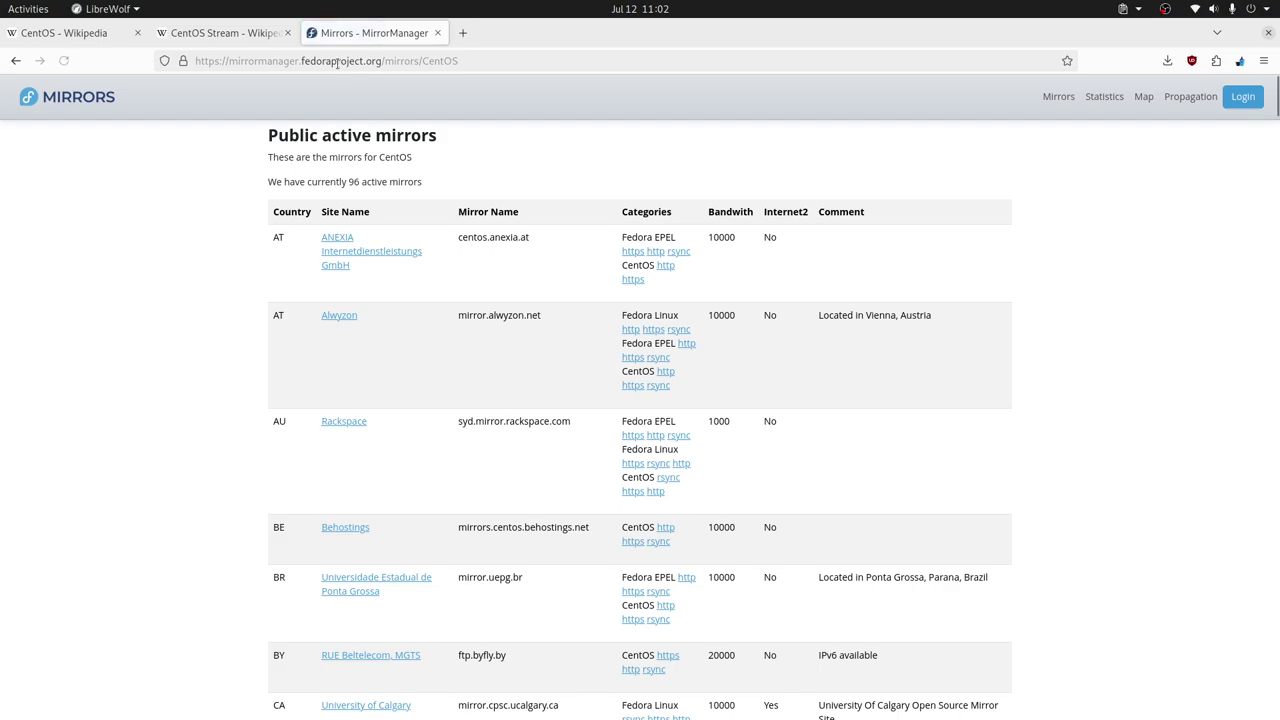
# Open the centos.anexia.at CentOS https mirror in a new tab and switch to its /centos-stream/ index
pyautogui.middleClick(637, 283)
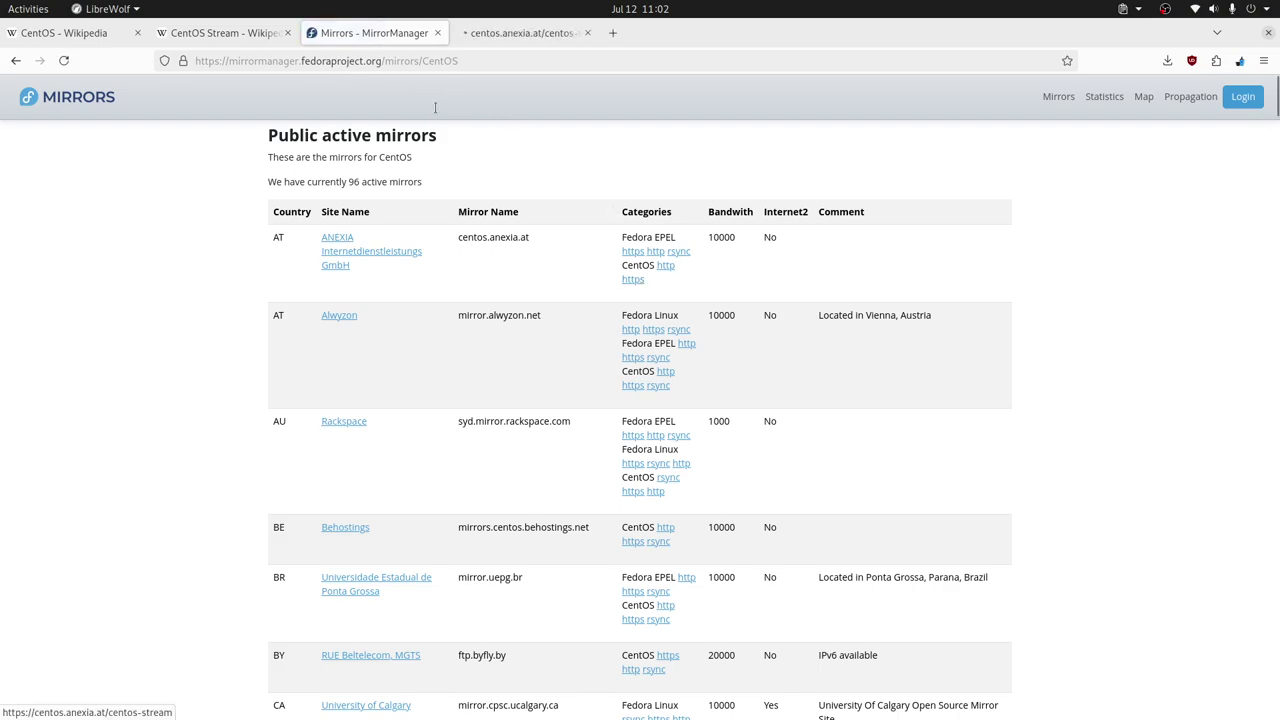
pyautogui.click(497, 40)
pyautogui.click(348, 40)
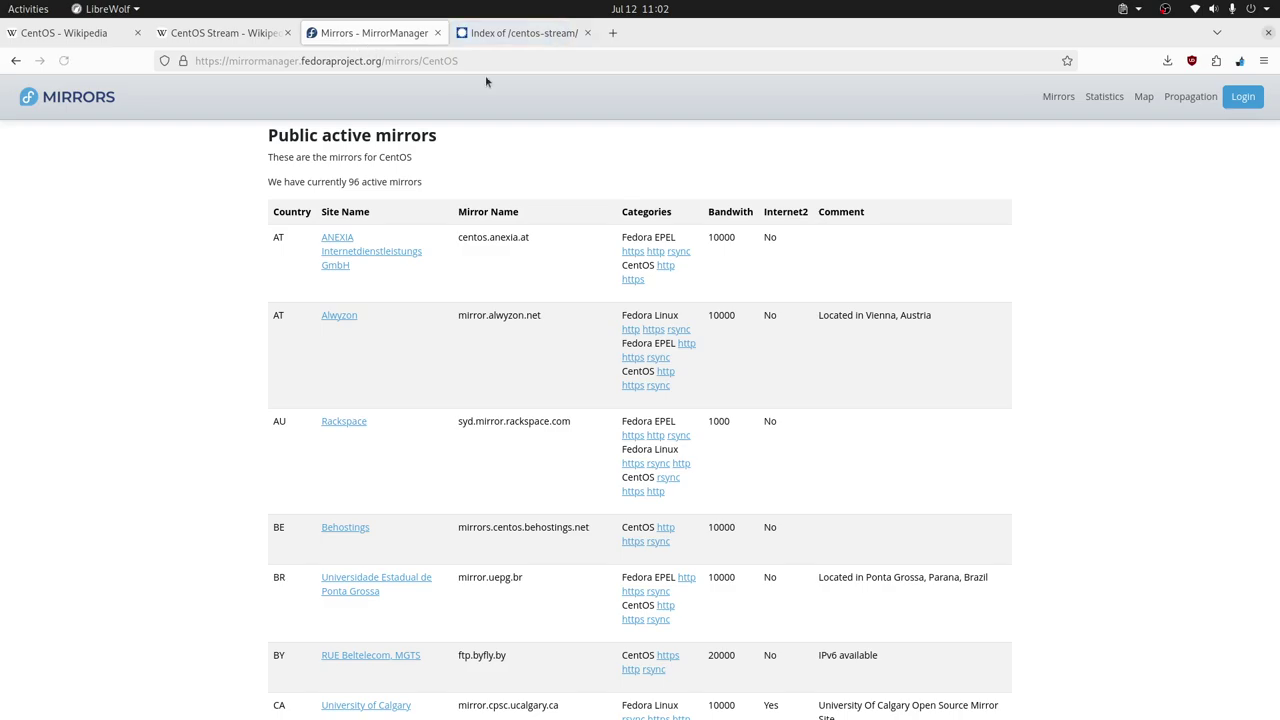
pyautogui.click(517, 39)
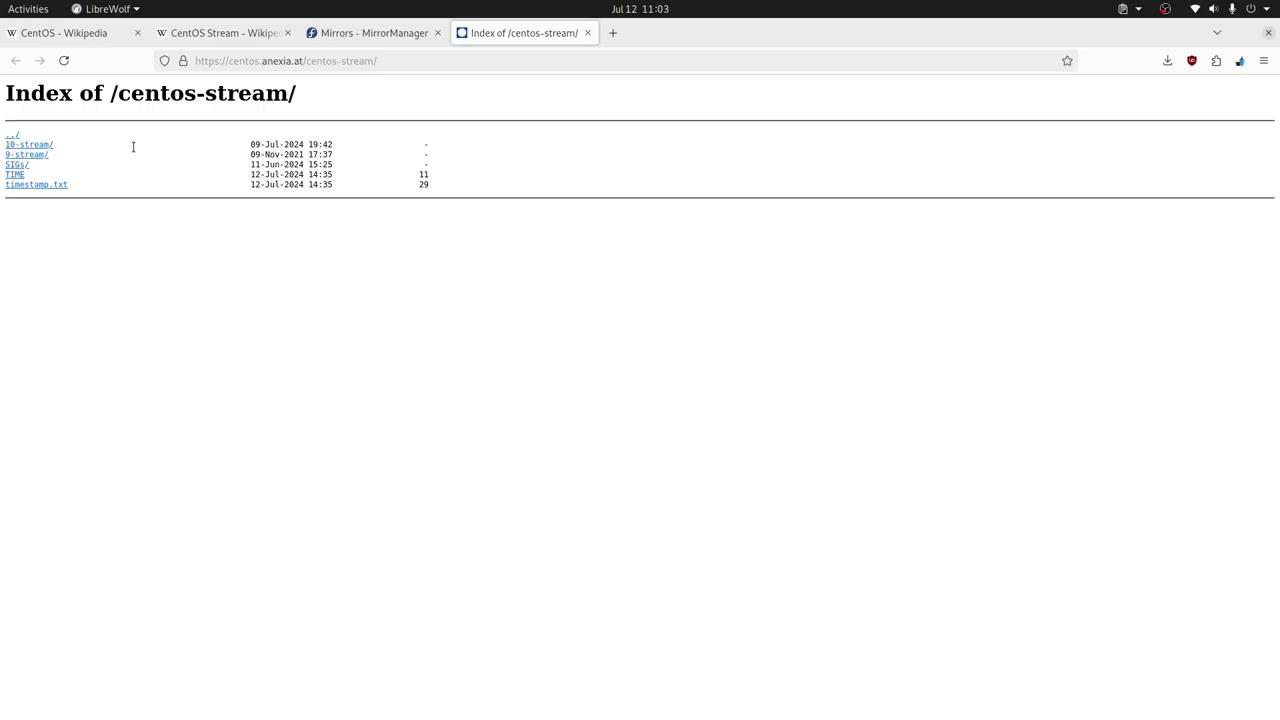
# Browse to 9-stream/BaseOS/x86_64/iso on the mirror, then switch to VirtualBox
pyautogui.click(29, 154)
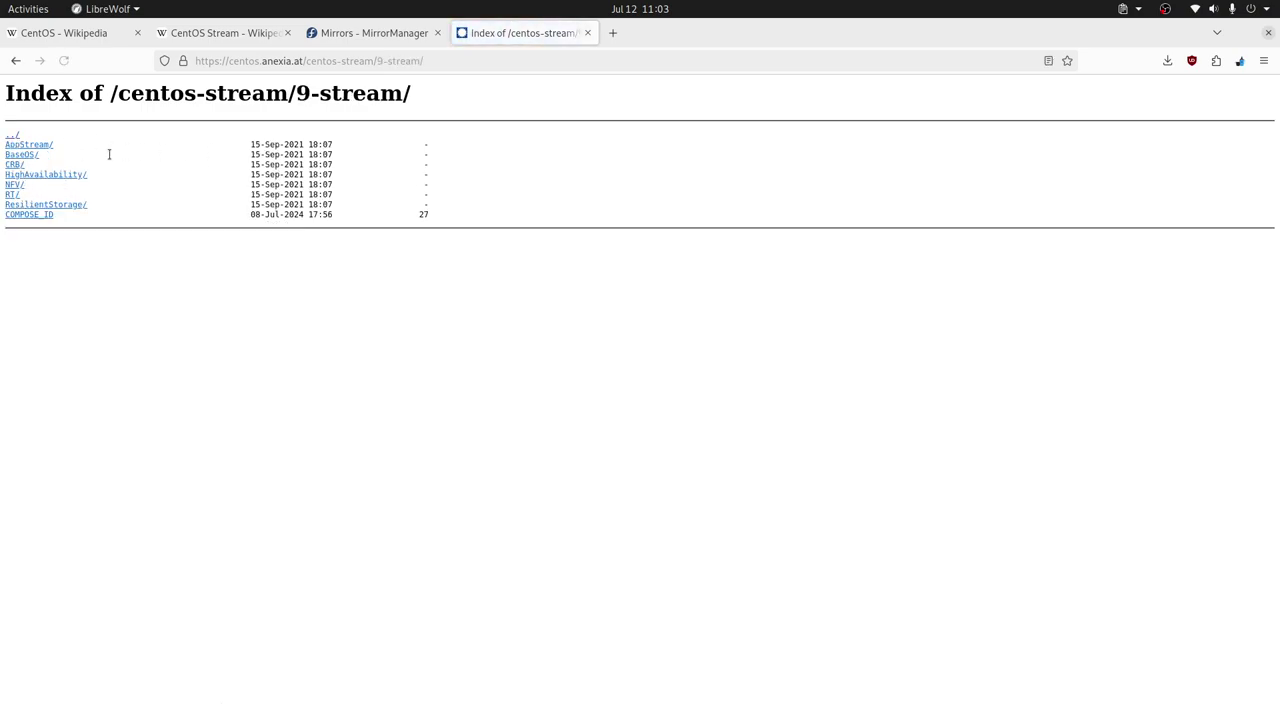
pyautogui.click(22, 156)
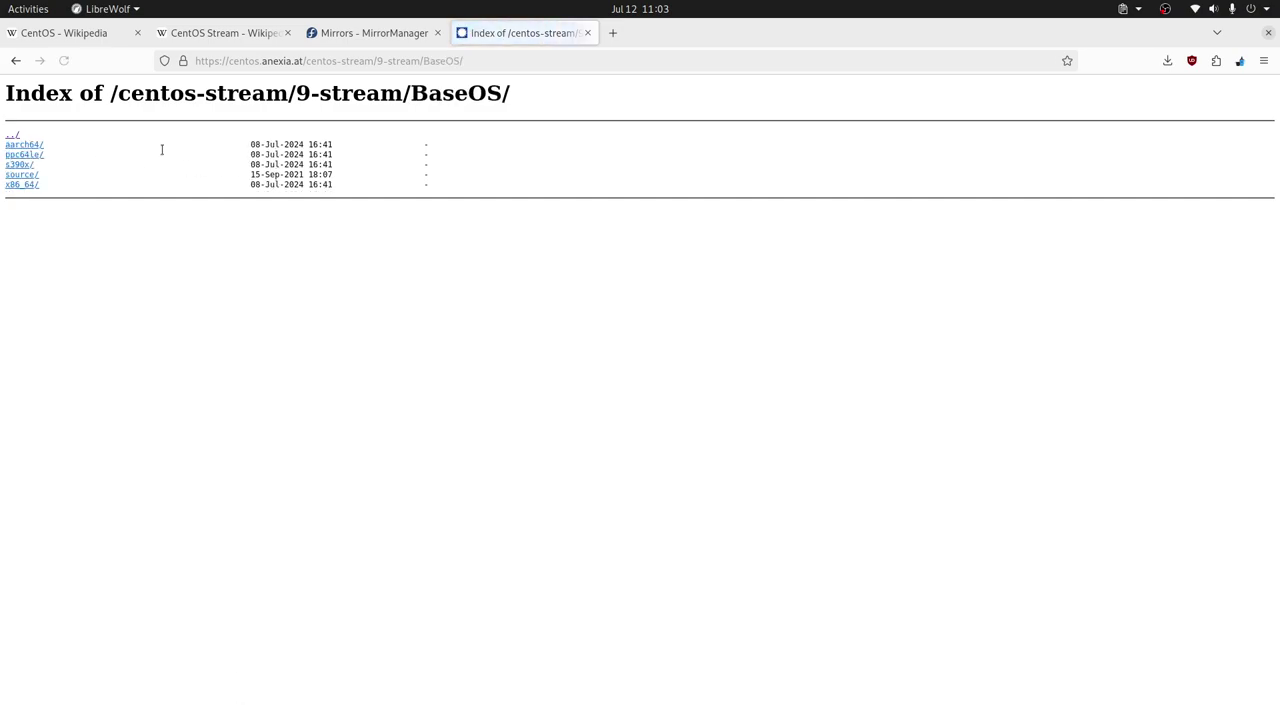
pyautogui.hotkey('alt', 'Left')
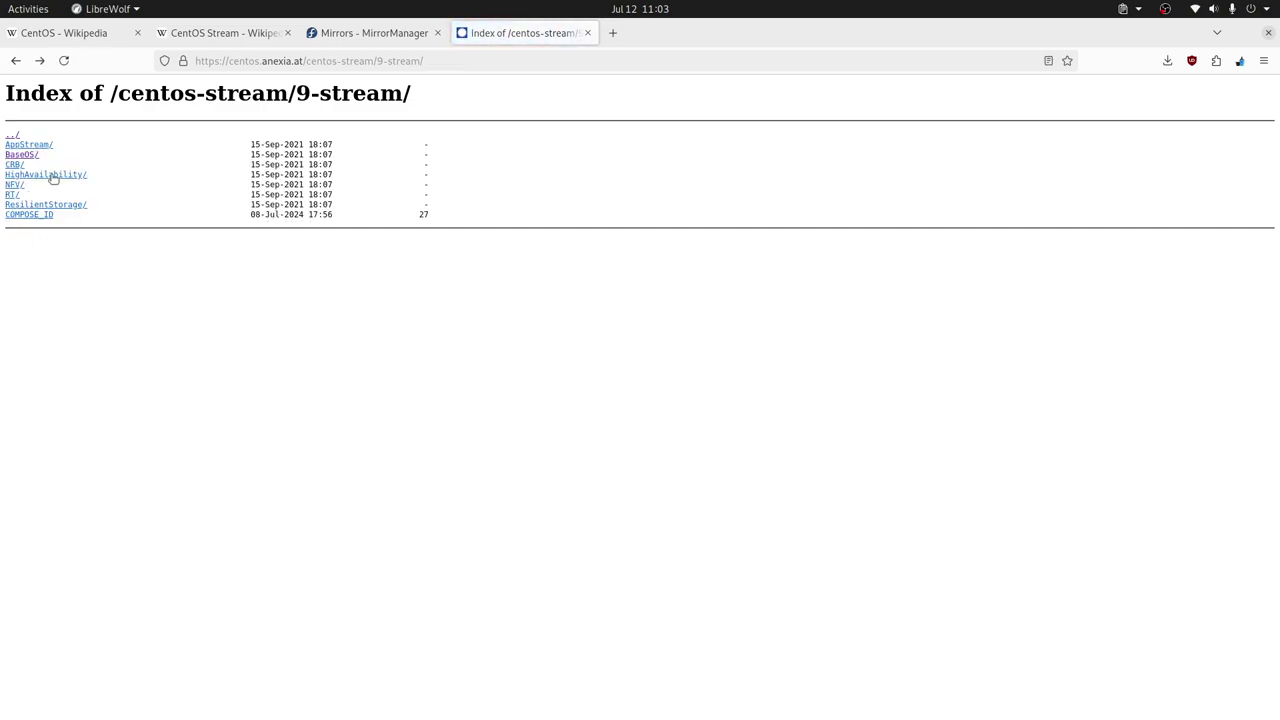
pyautogui.click(24, 156)
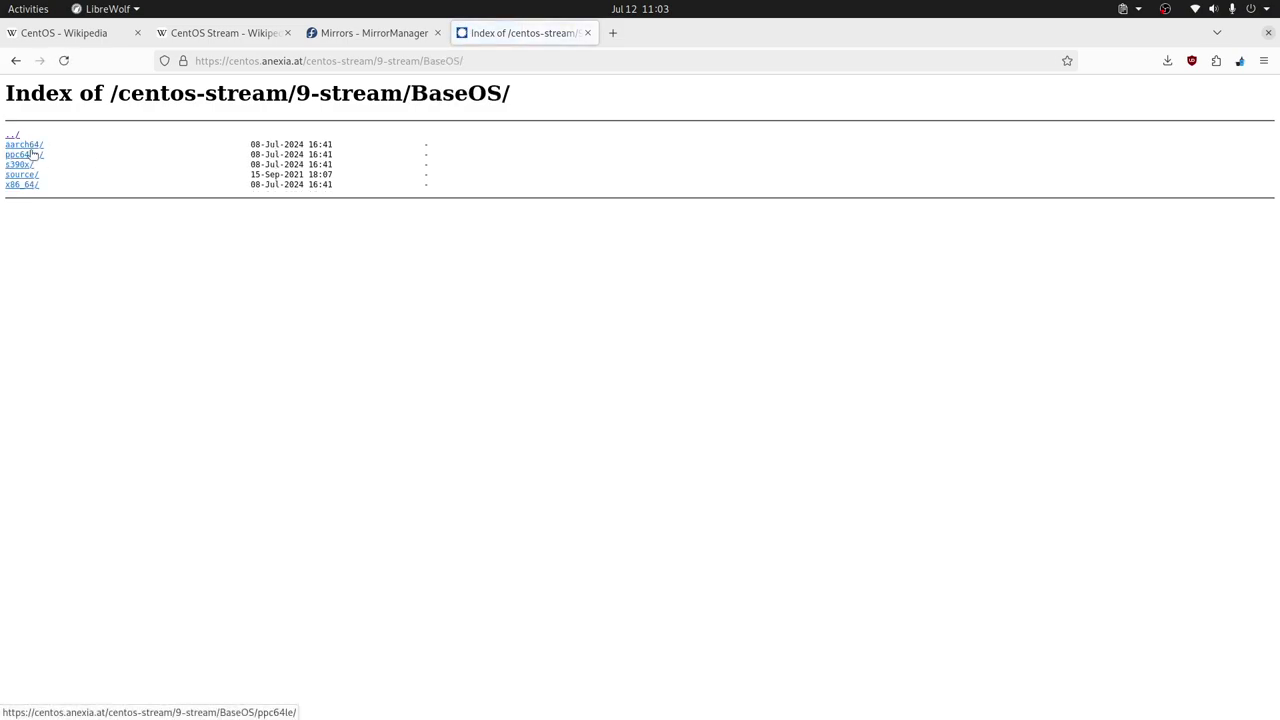
pyautogui.click(25, 185)
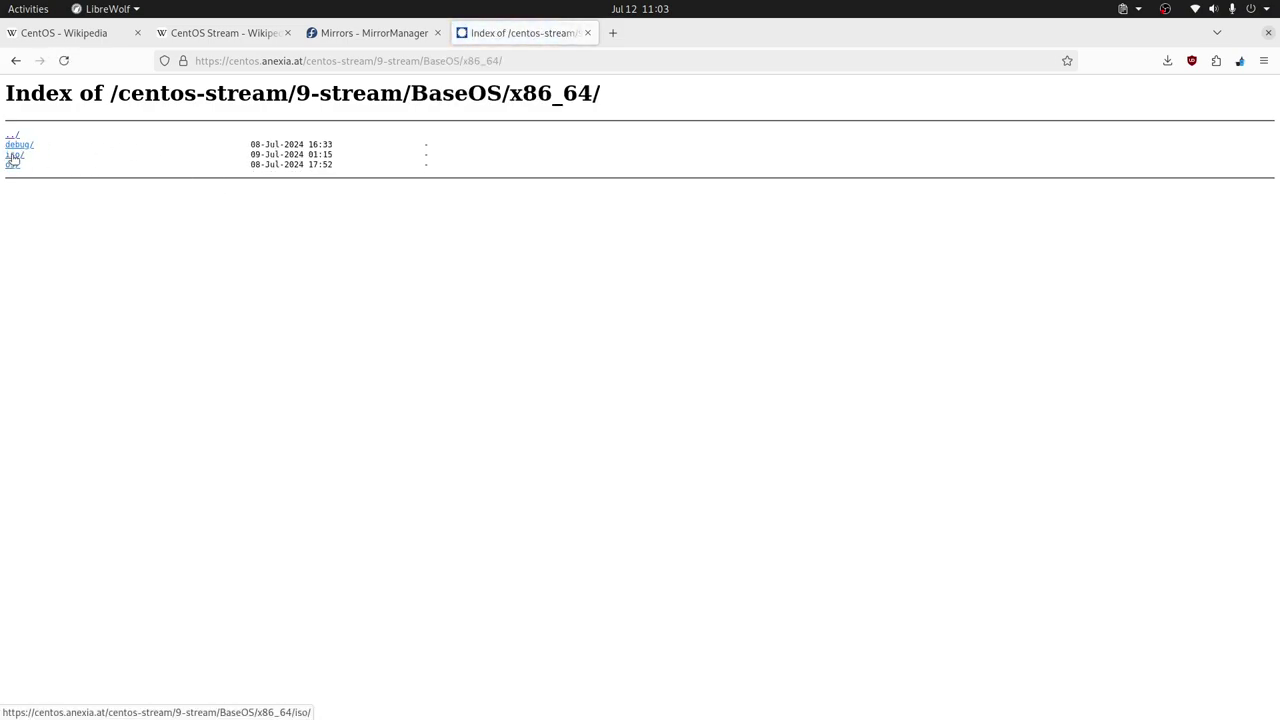
pyautogui.click(13, 156)
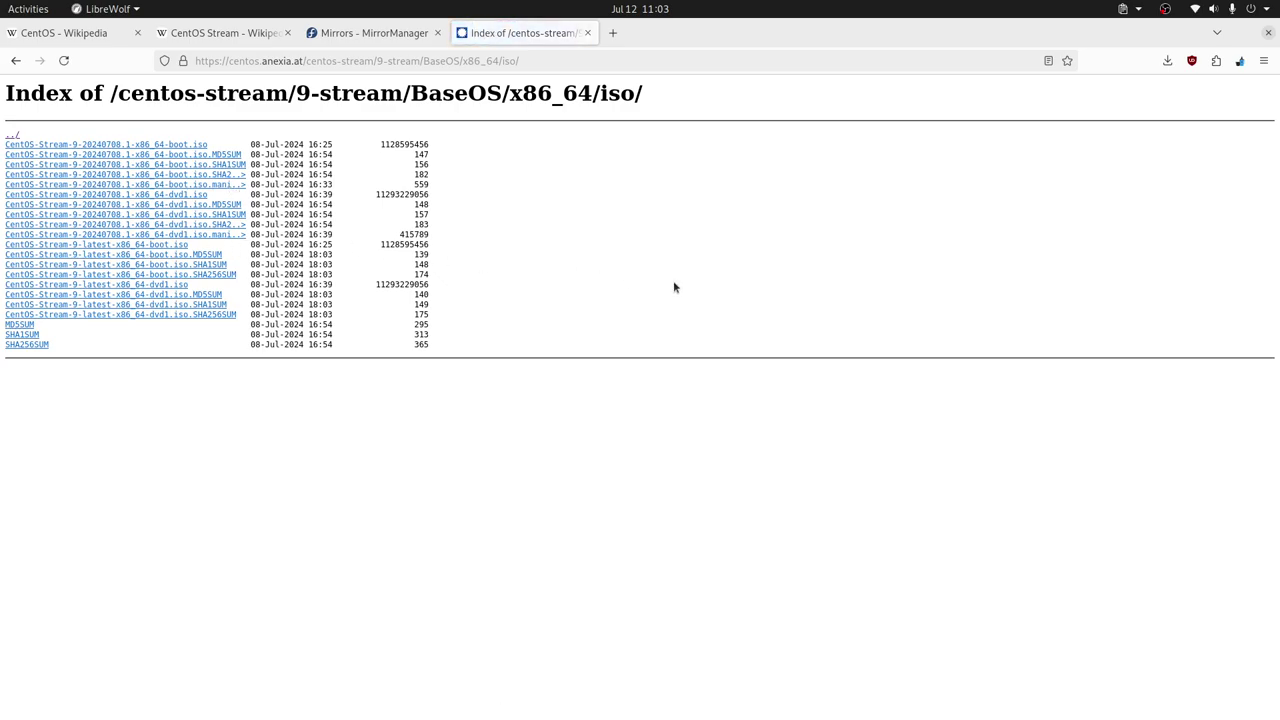
pyautogui.hotkey('alt', 'Tab')
pyautogui.press('Tab')
pyautogui.press('Tab')
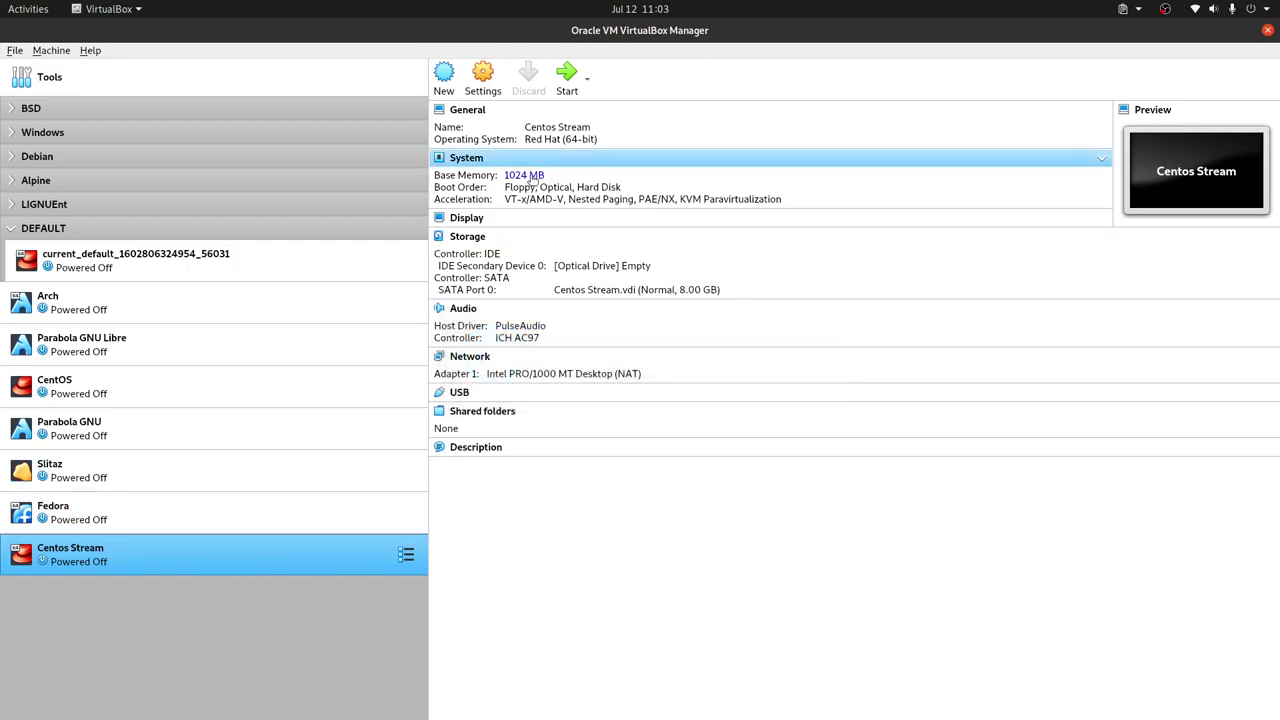
# Open the Centos Stream VM settings and review its System, Display and General pages
pyautogui.rightClick(326, 553)
pyautogui.click(414, 262)
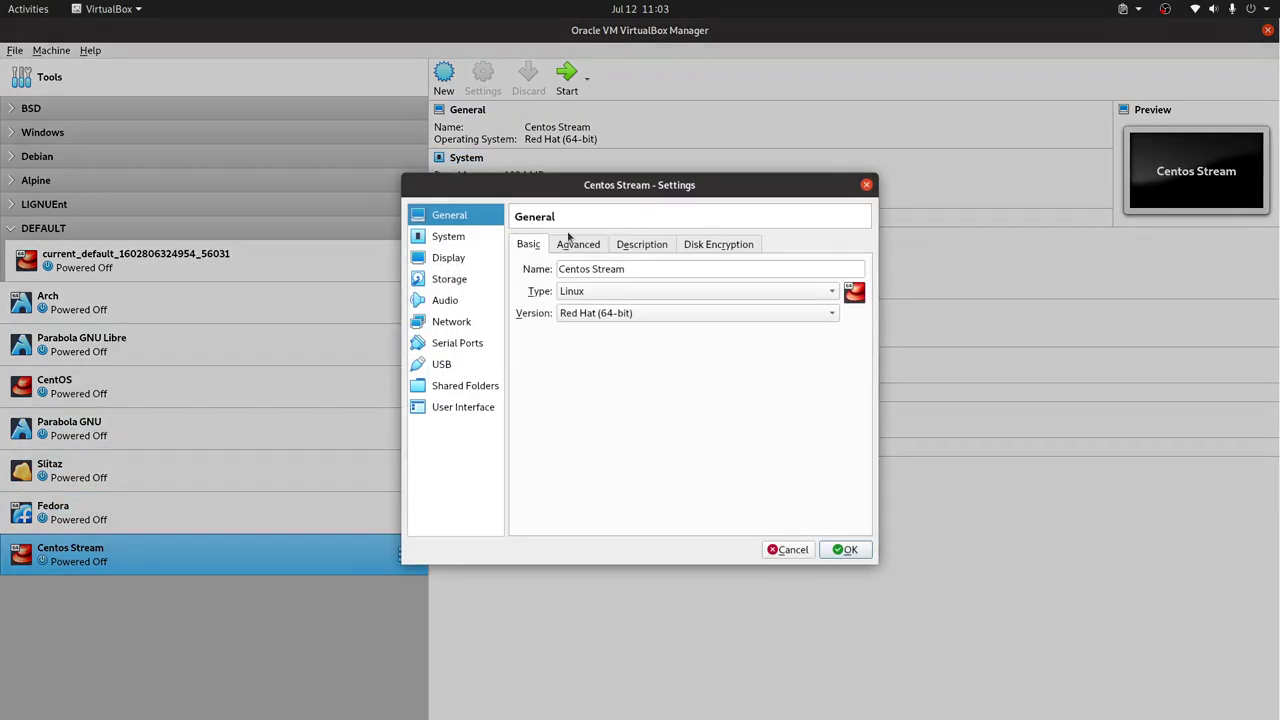
pyautogui.click(448, 236)
pyautogui.click(613, 245)
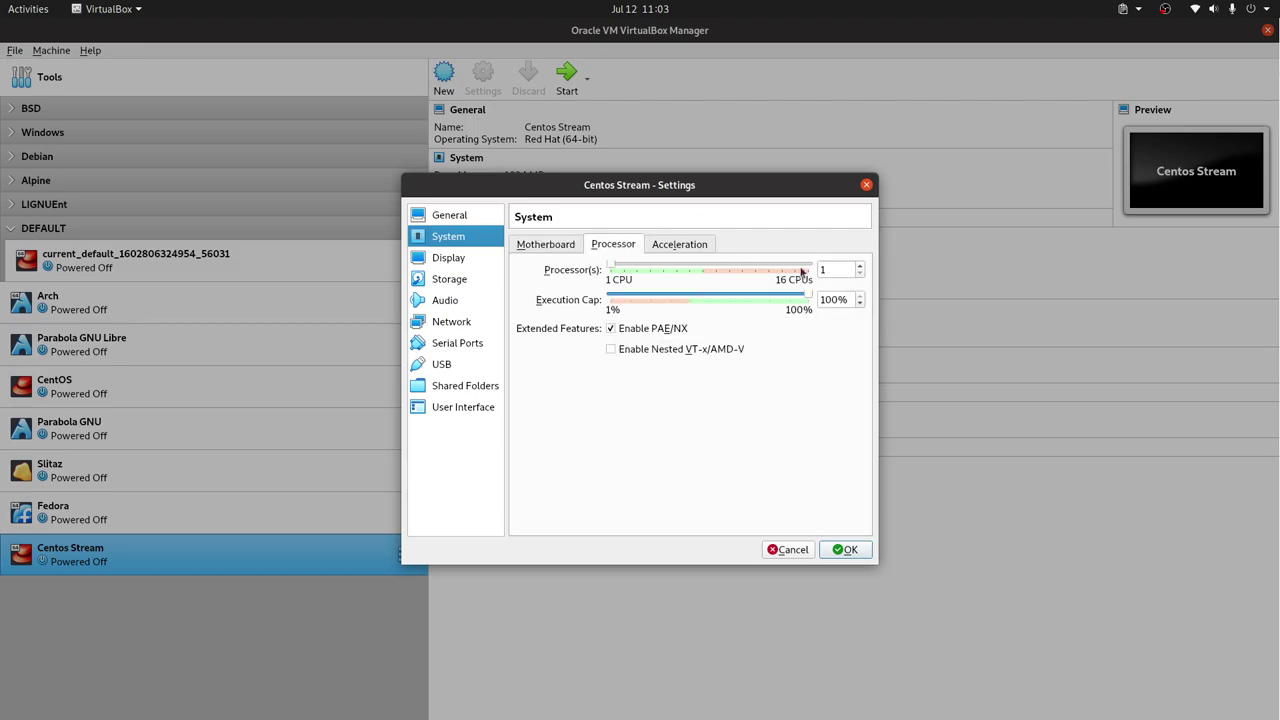
pyautogui.click(446, 262)
pyautogui.click(458, 218)
pyautogui.click(470, 240)
pyautogui.click(458, 262)
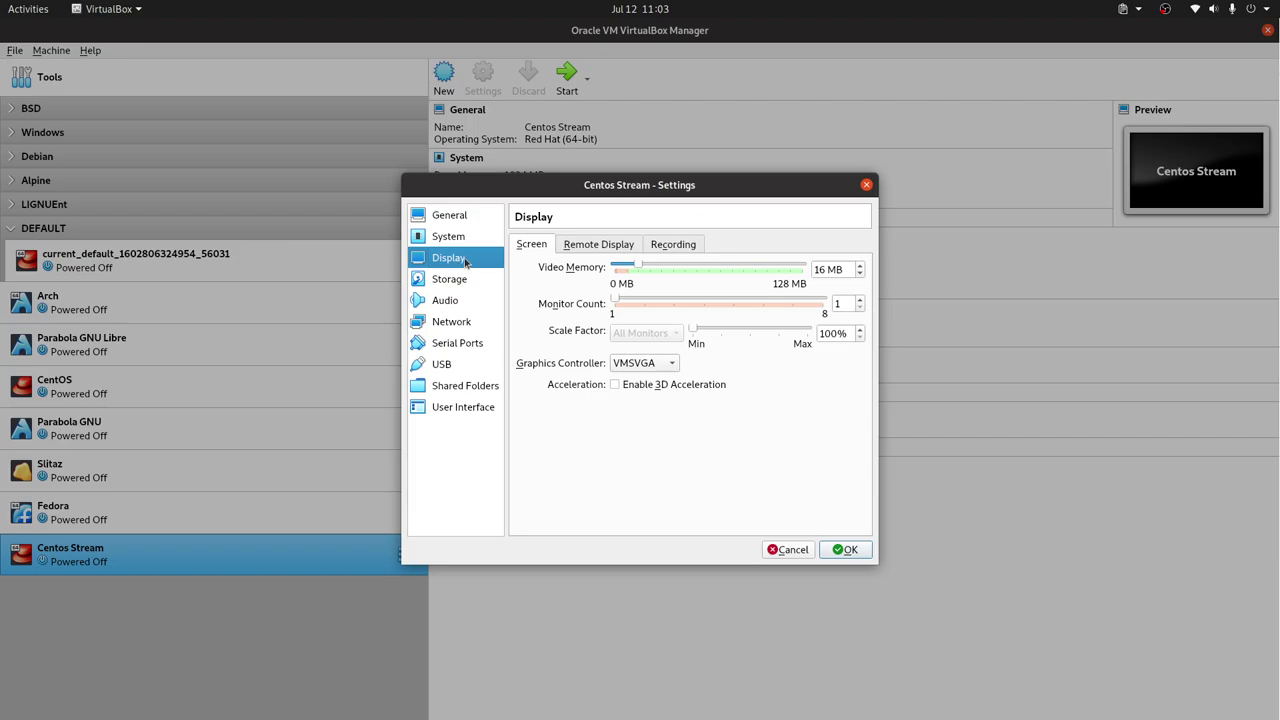
pyautogui.click(452, 217)
pyautogui.click(589, 249)
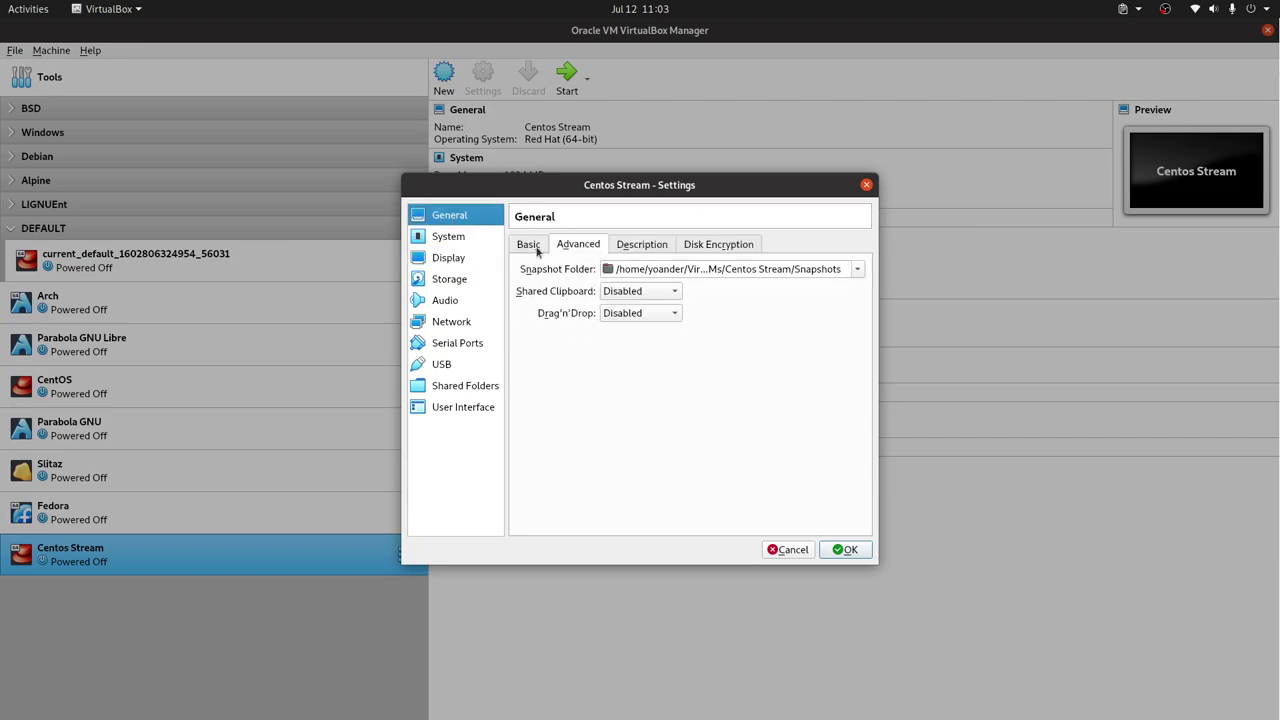
pyautogui.click(538, 249)
pyautogui.click(634, 246)
pyautogui.click(460, 240)
pyautogui.click(540, 248)
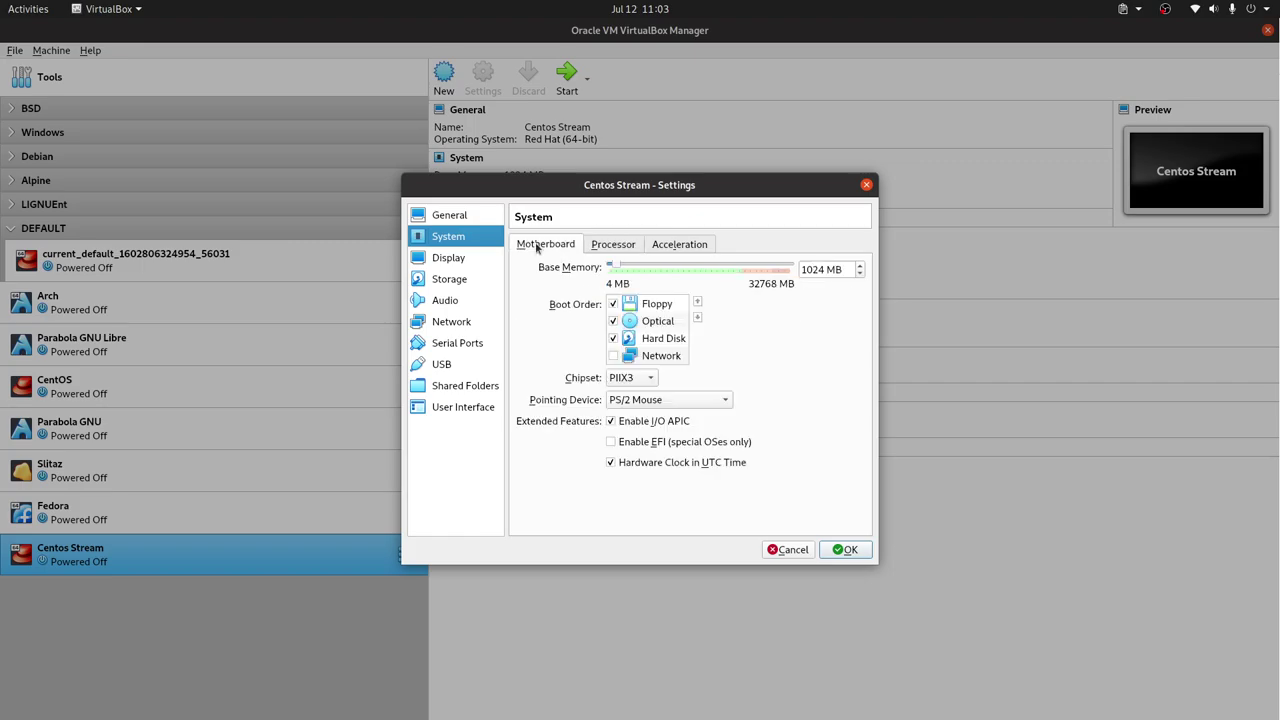
# Remove Floppy from the boot order, move Hard Disk above Optical, save, and start the VM
pyautogui.click(650, 442)
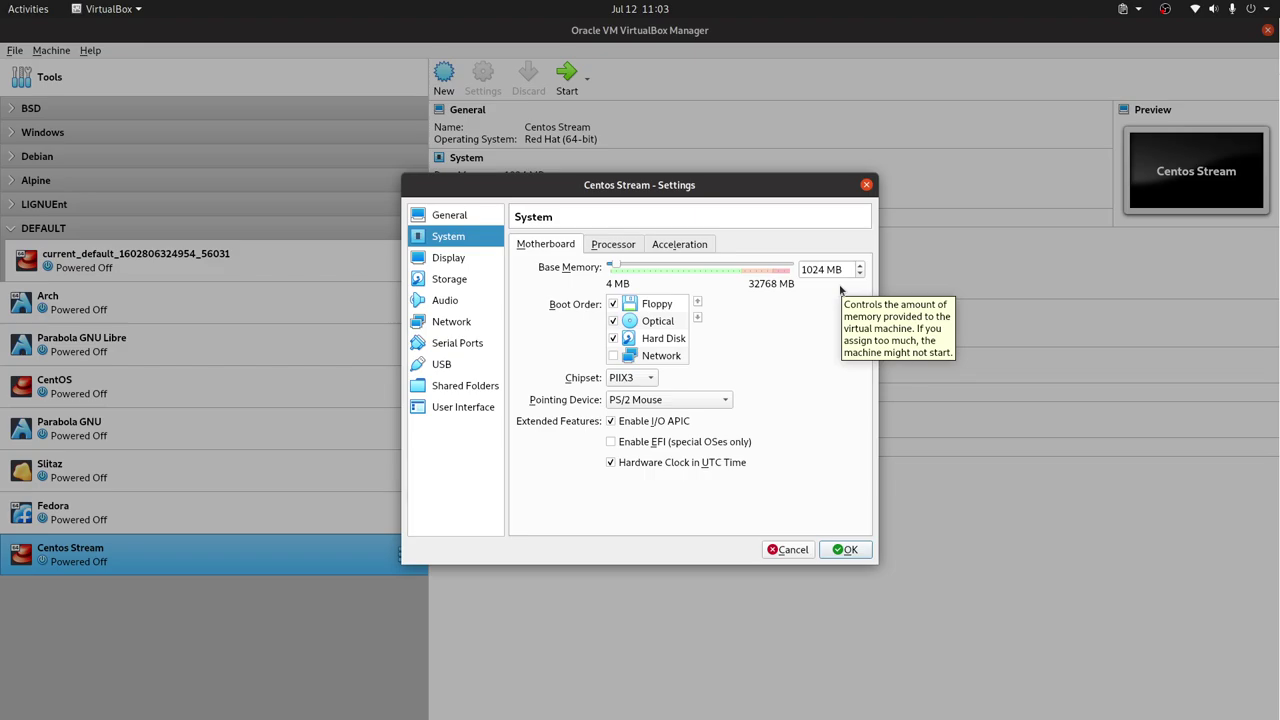
pyautogui.click(613, 304)
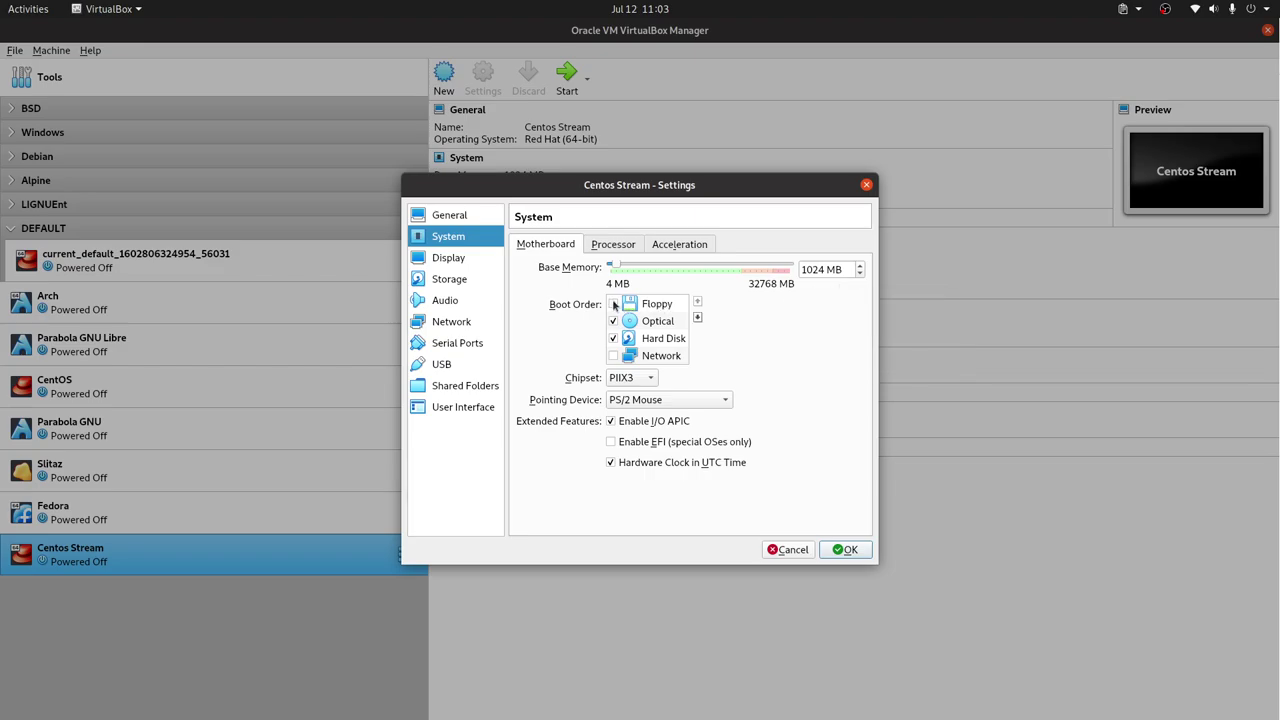
pyautogui.click(667, 340)
pyautogui.click(697, 301)
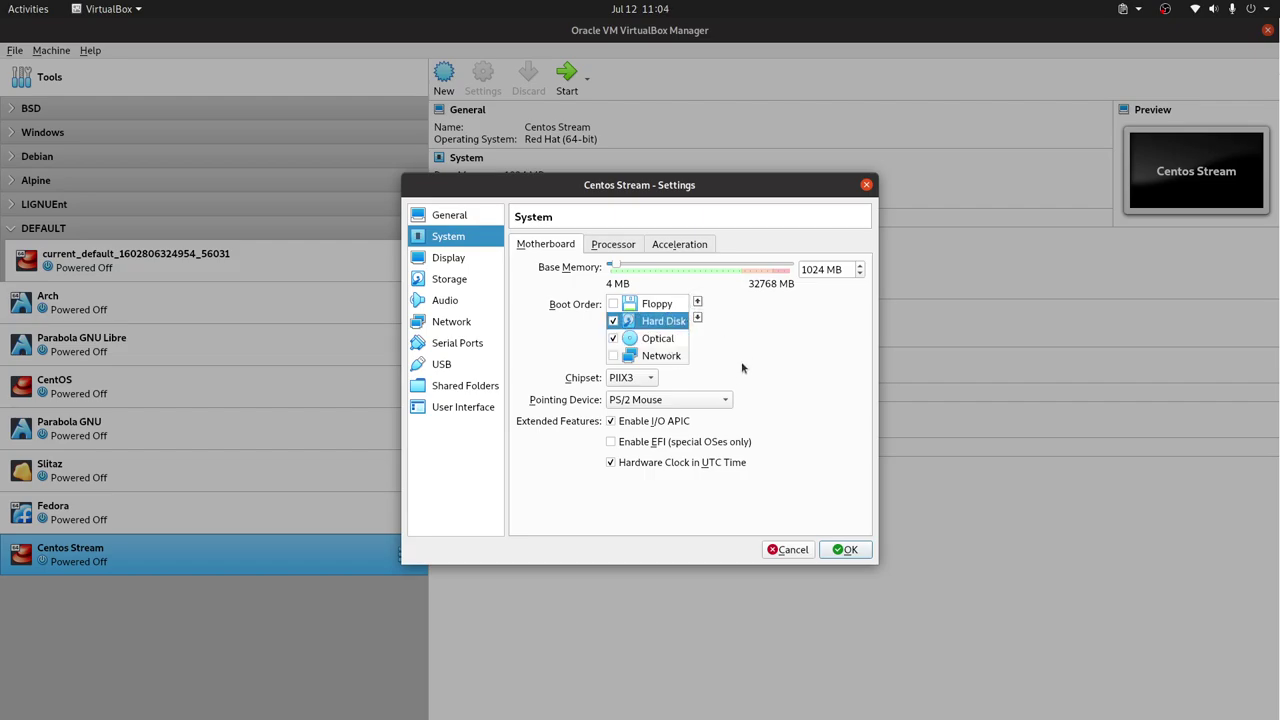
pyautogui.click(858, 549)
pyautogui.doubleClick(262, 553)
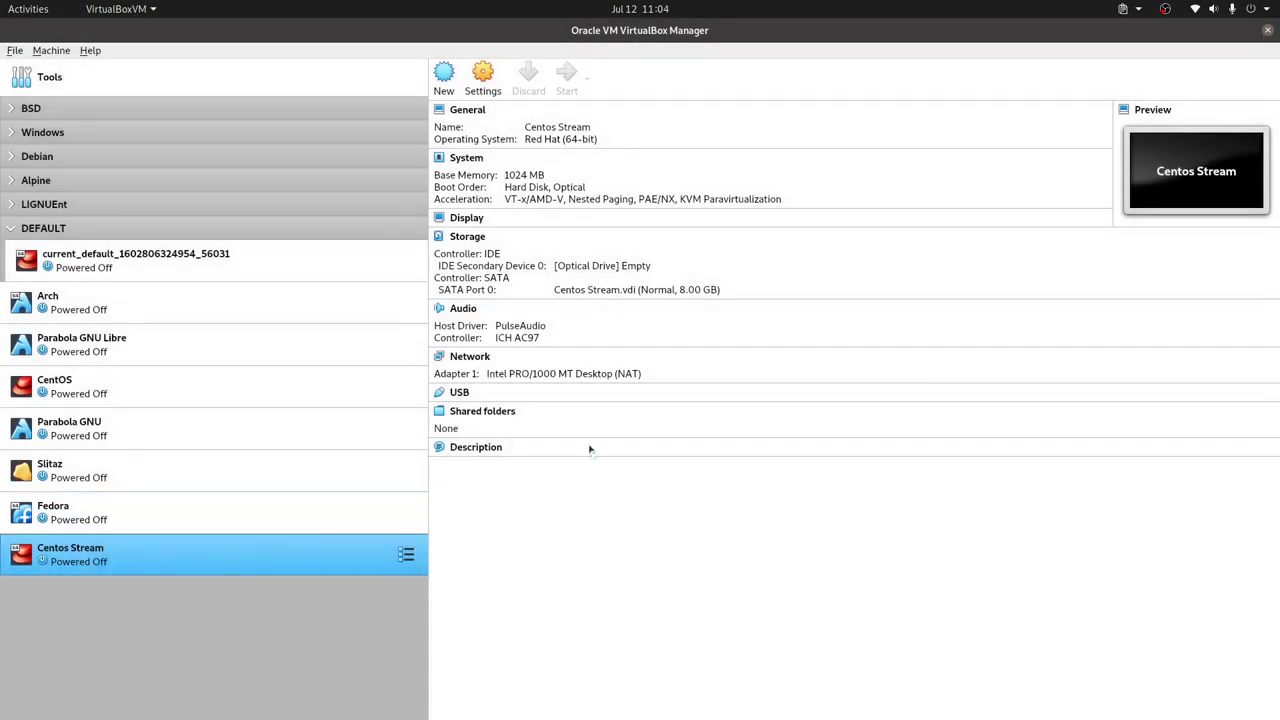
# Choose CentOS-Stream-9-latest-x86_64-boot.iso as the start-up disk and start the VM
pyautogui.click(744, 402)
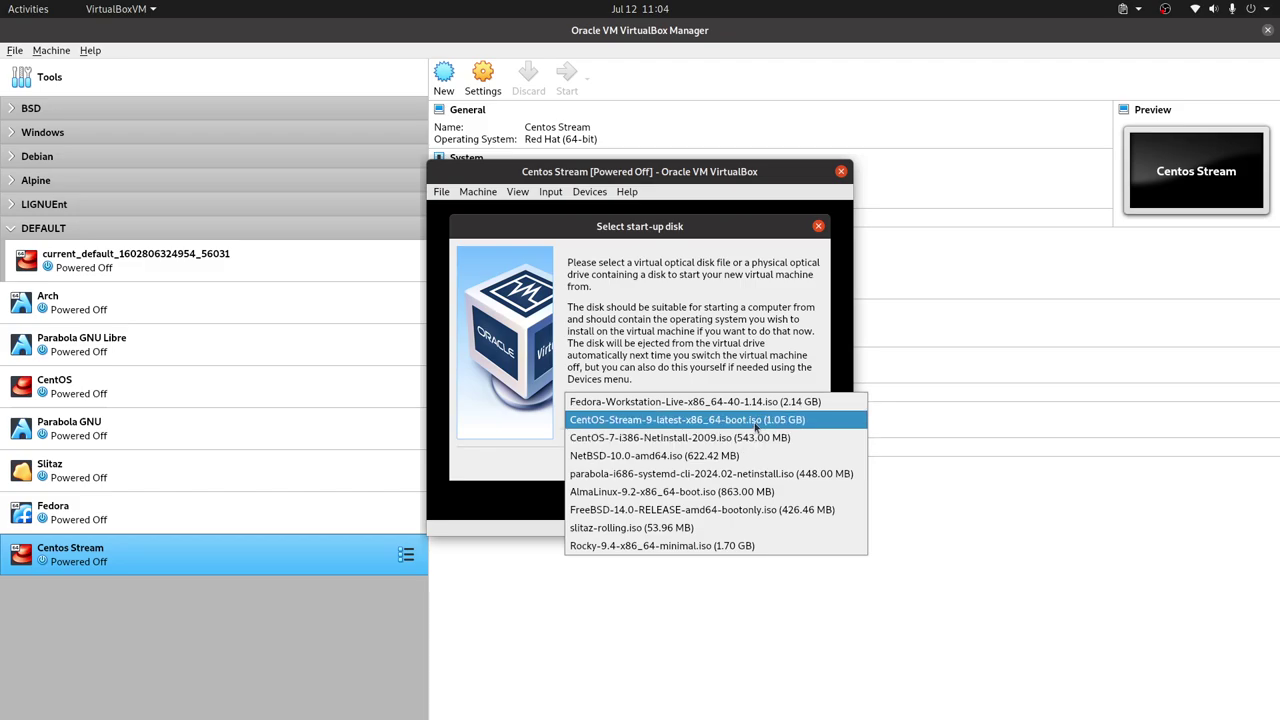
pyautogui.click(756, 420)
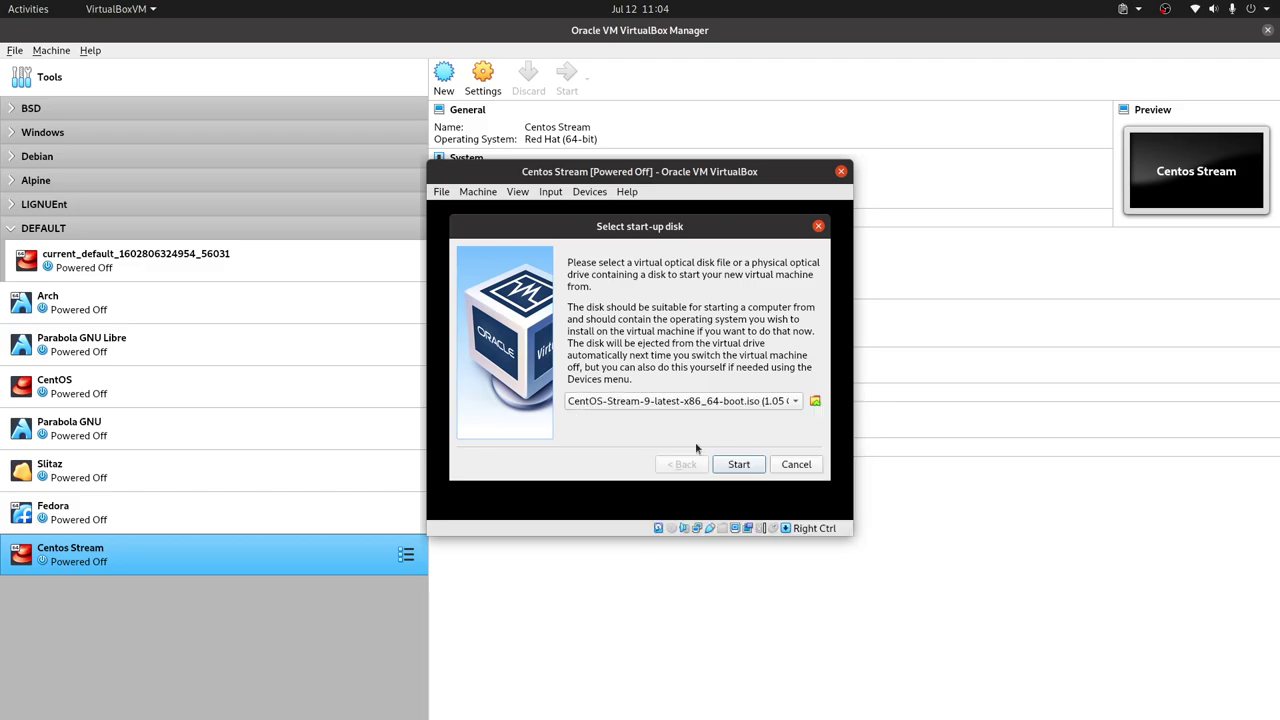
pyautogui.click(738, 465)
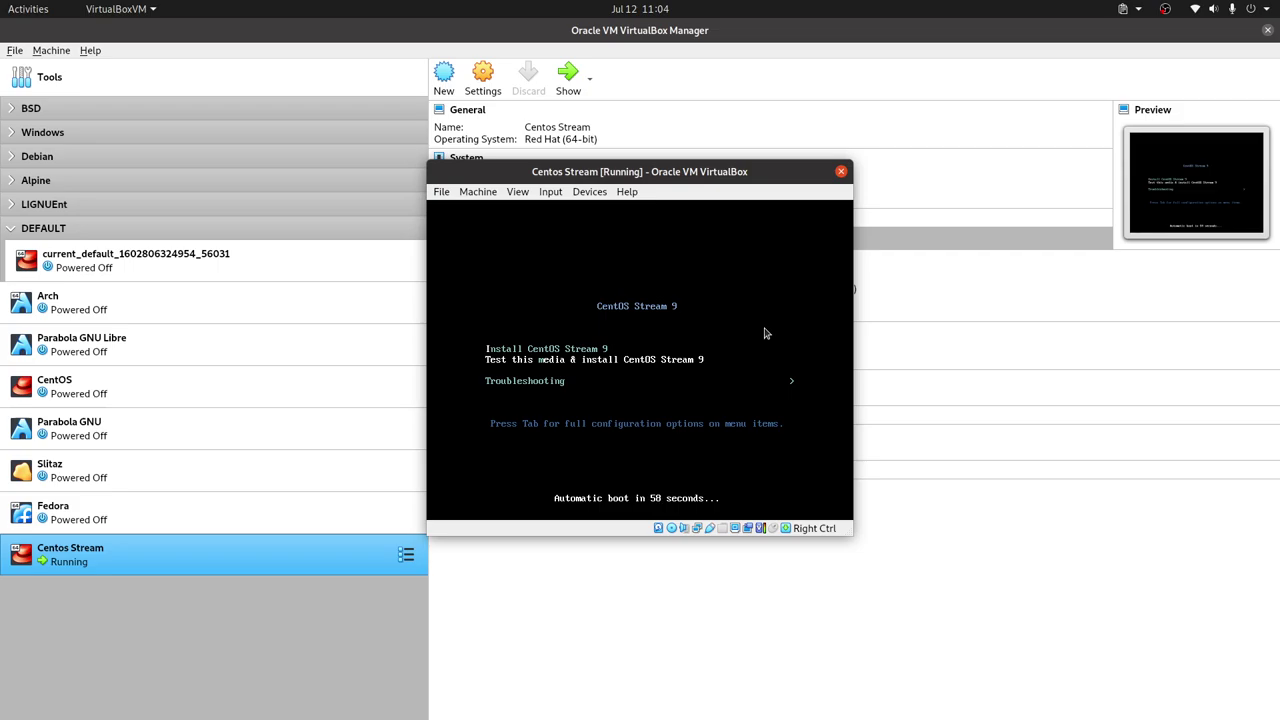
# Stop the boot countdown and launch the 'Install CentOS Stream 9' entry
pyautogui.press('Down')
pyautogui.press('Up')
pyautogui.press('Up')
pyautogui.press('Down')
pyautogui.press('Up')
pyautogui.press('Down')
pyautogui.press('Up')
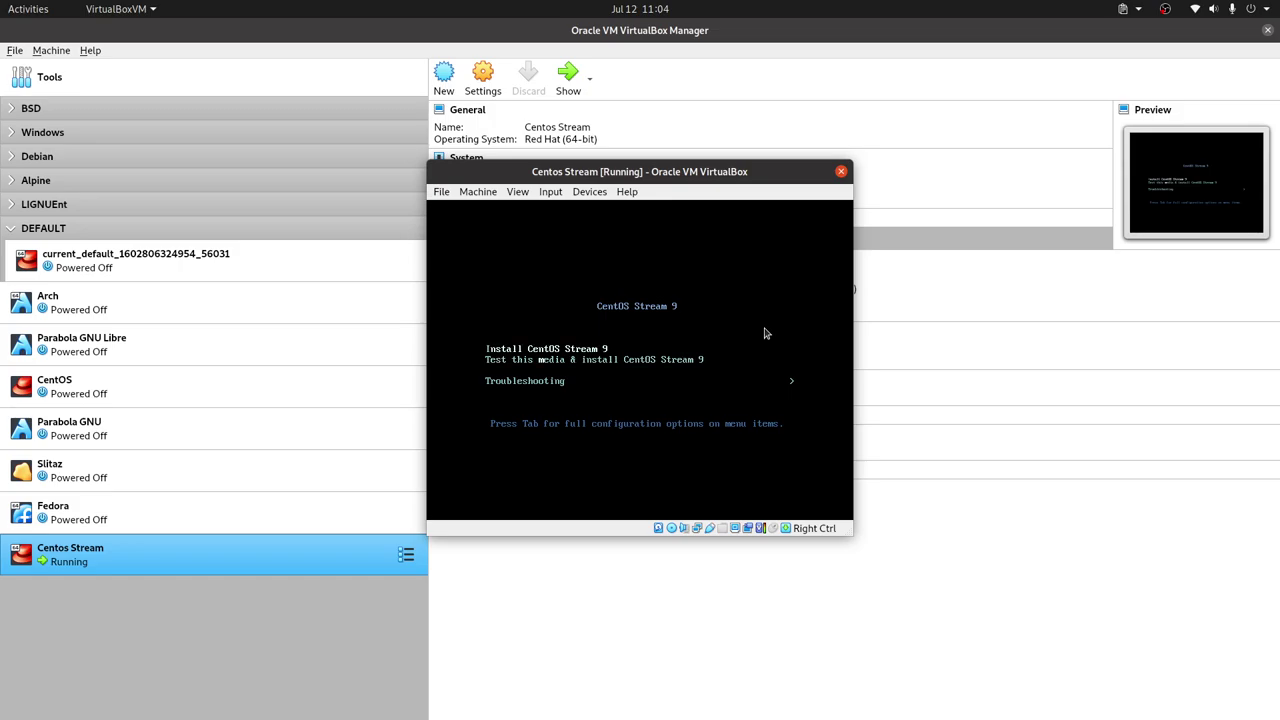
pyautogui.press('Return')
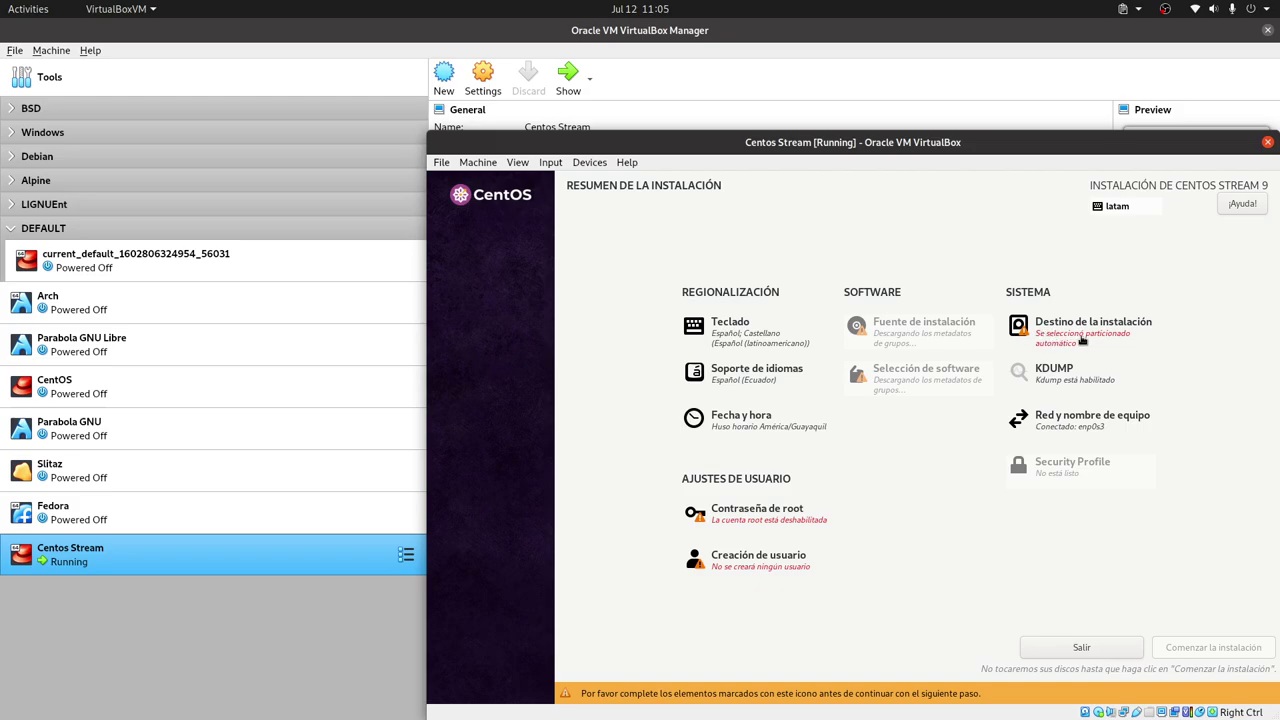
# Try the installation destination, dismiss its space warnings, and return with the disk deselected
pyautogui.click(1080, 340)
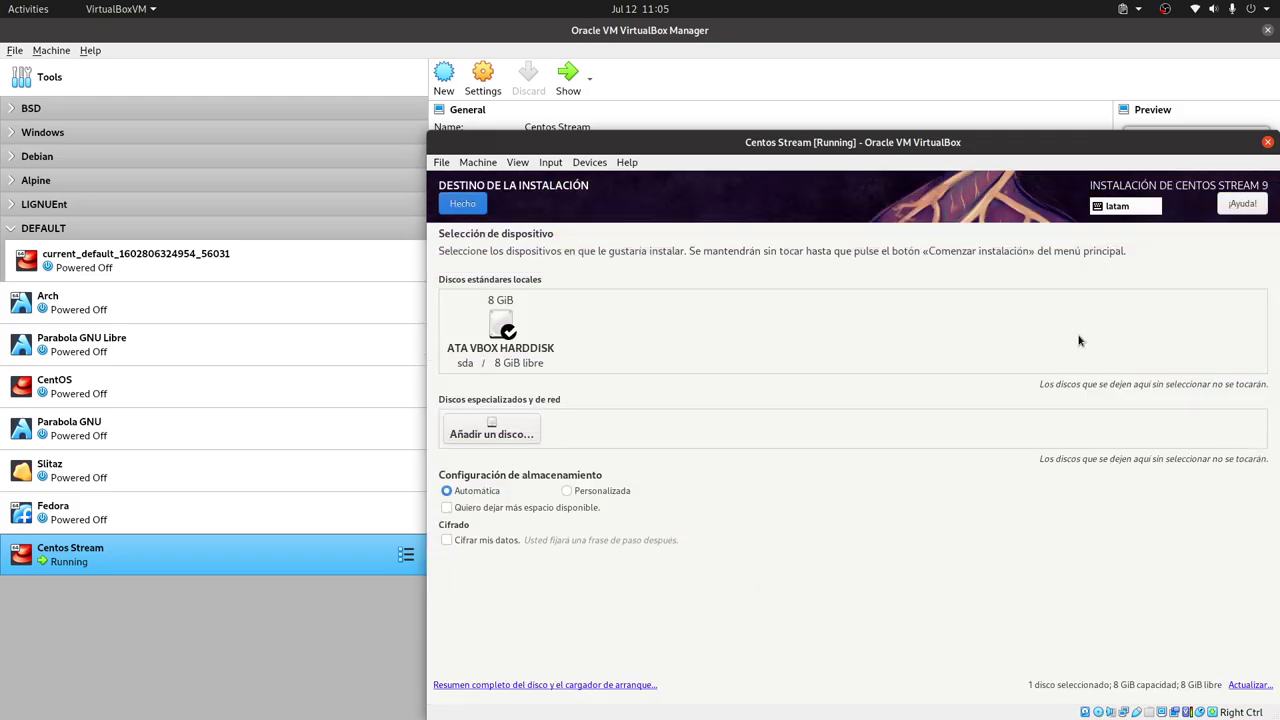
pyautogui.click(481, 205)
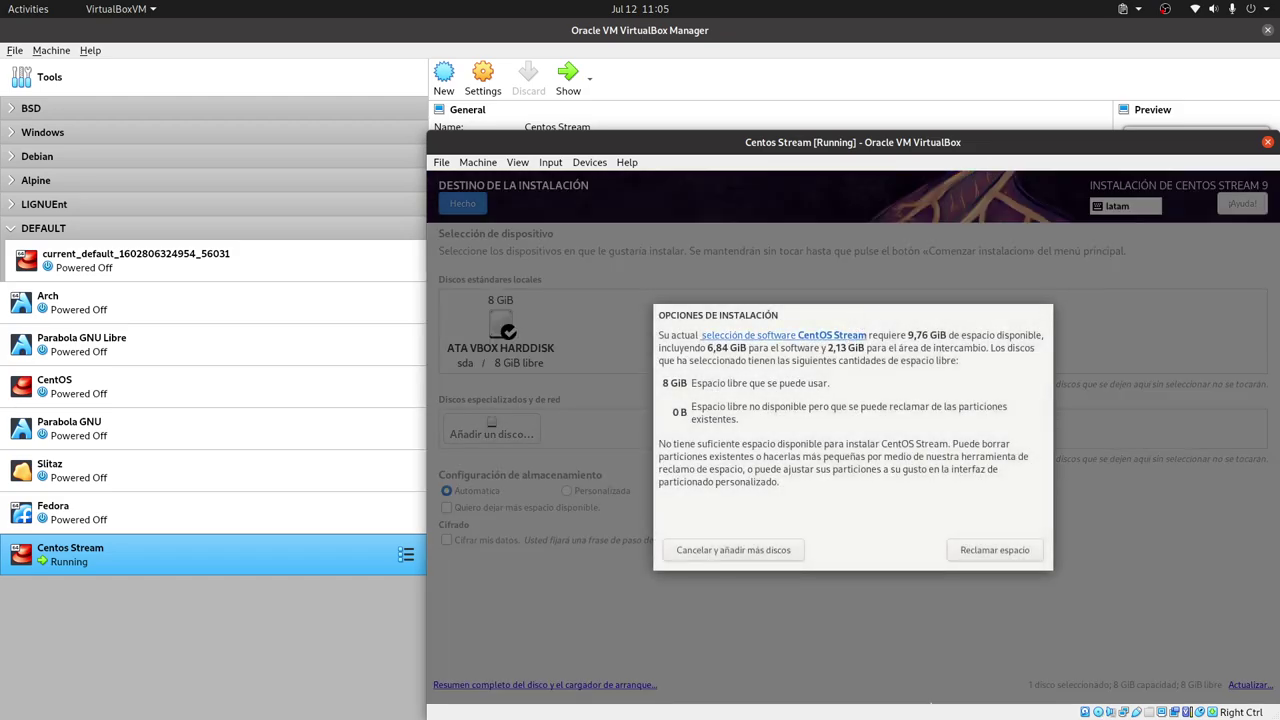
pyautogui.click(749, 551)
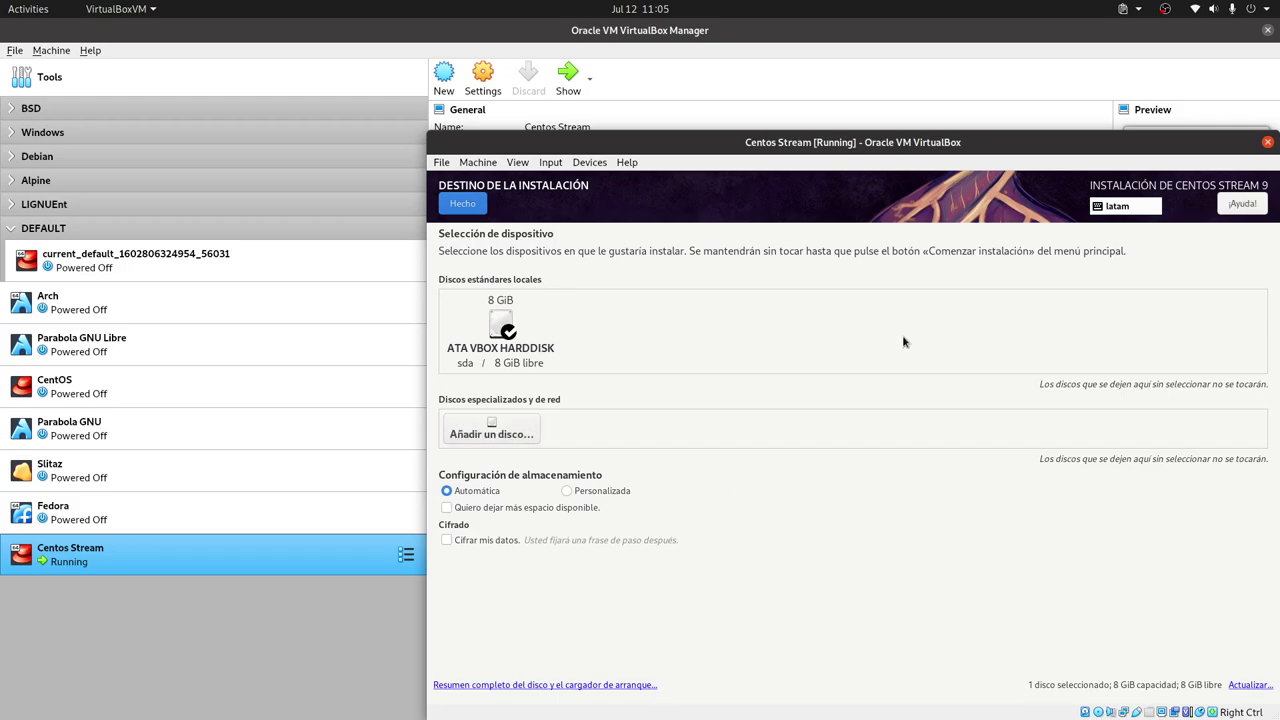
pyautogui.click(462, 204)
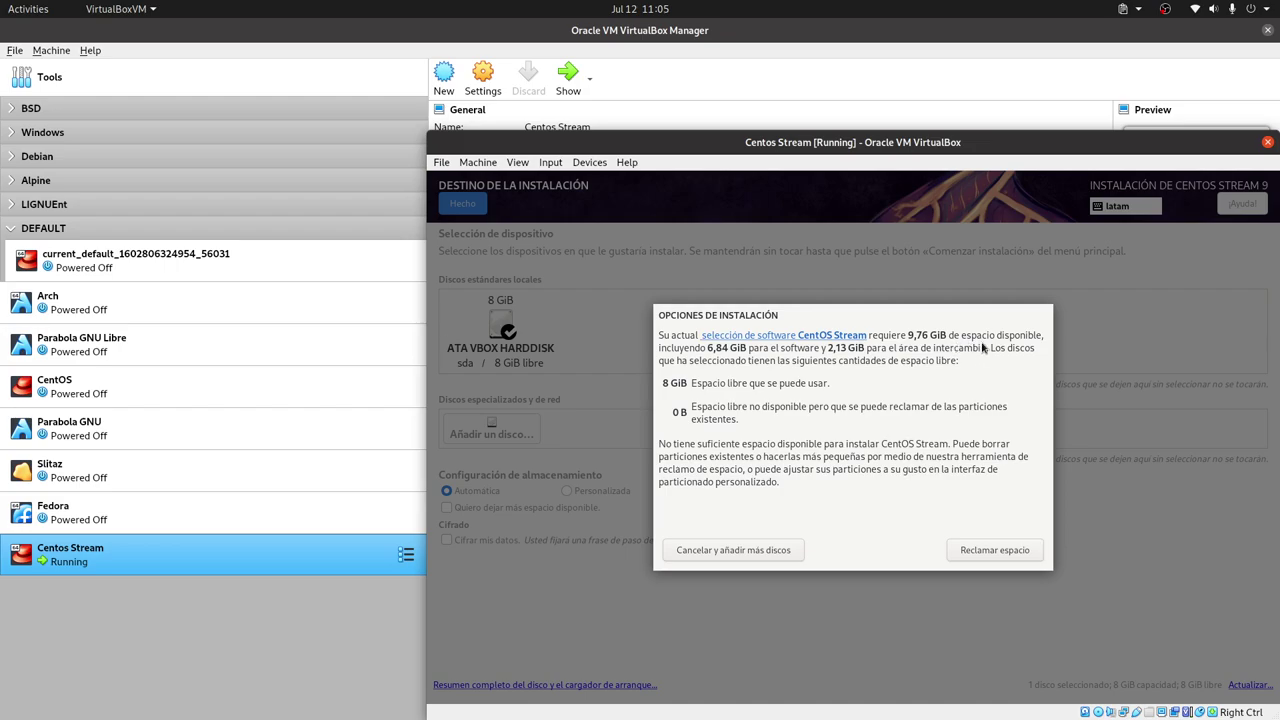
pyautogui.click(734, 553)
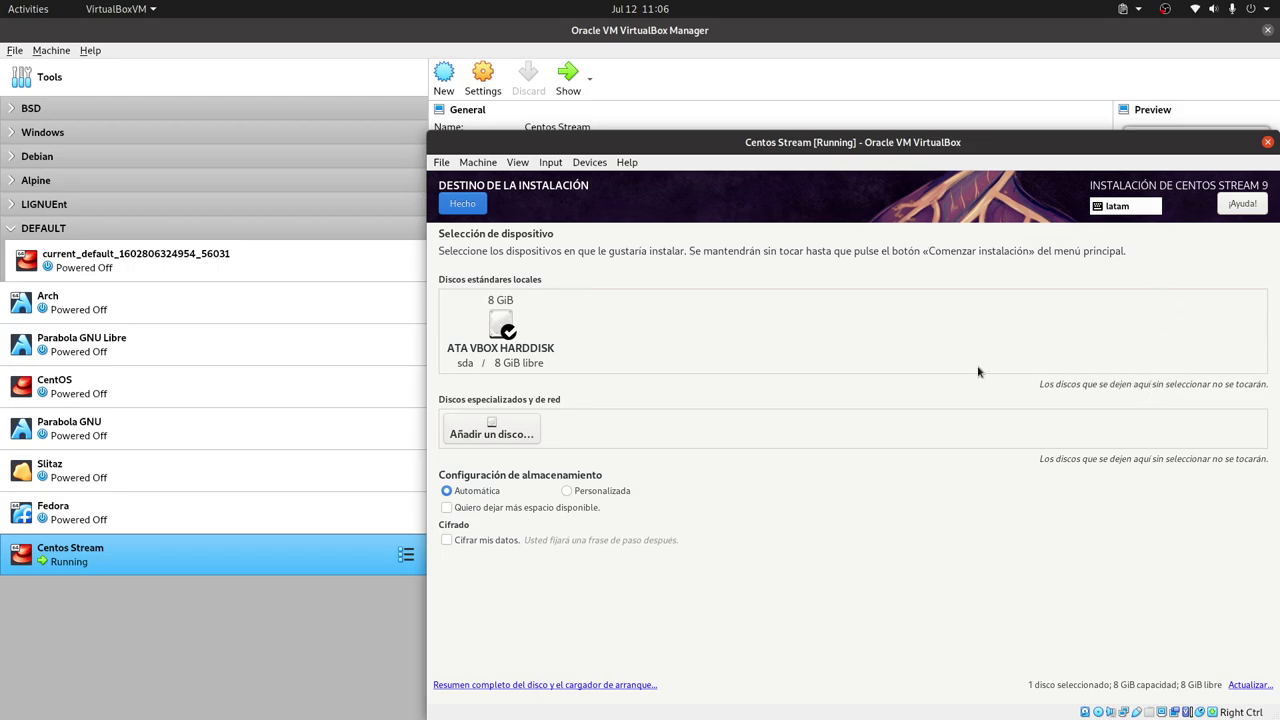
pyautogui.click(512, 322)
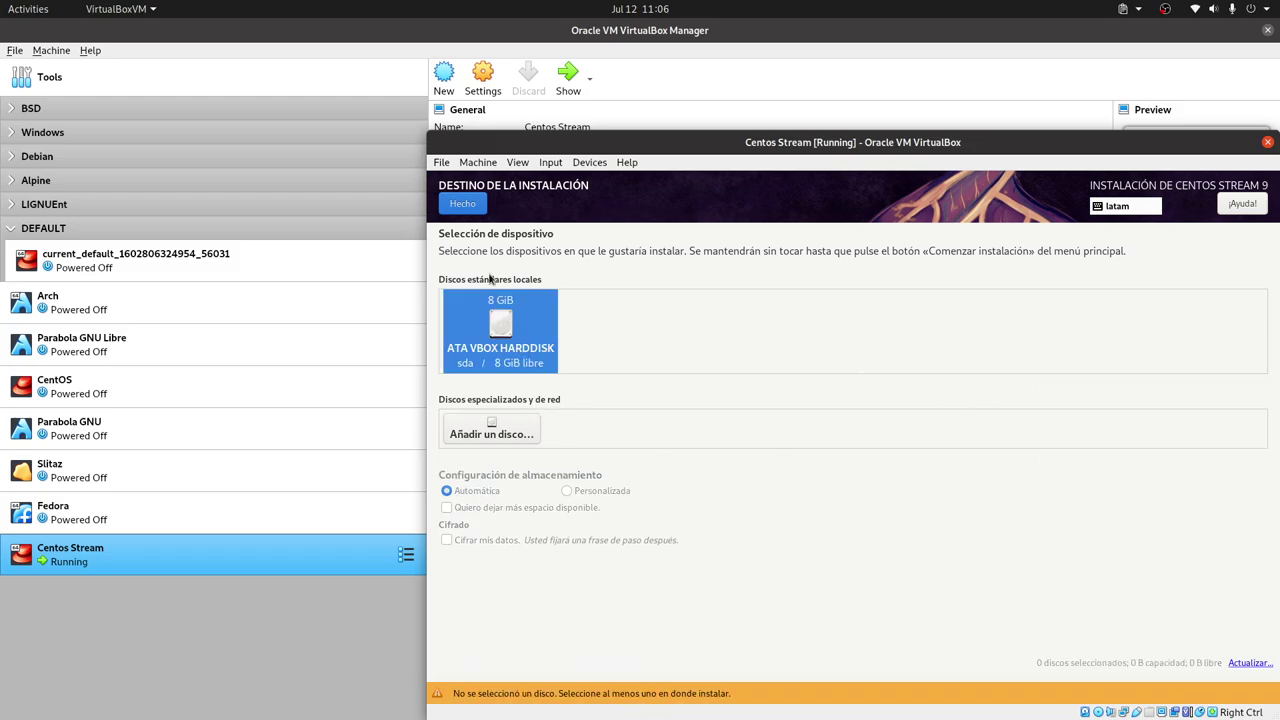
pyautogui.click(460, 203)
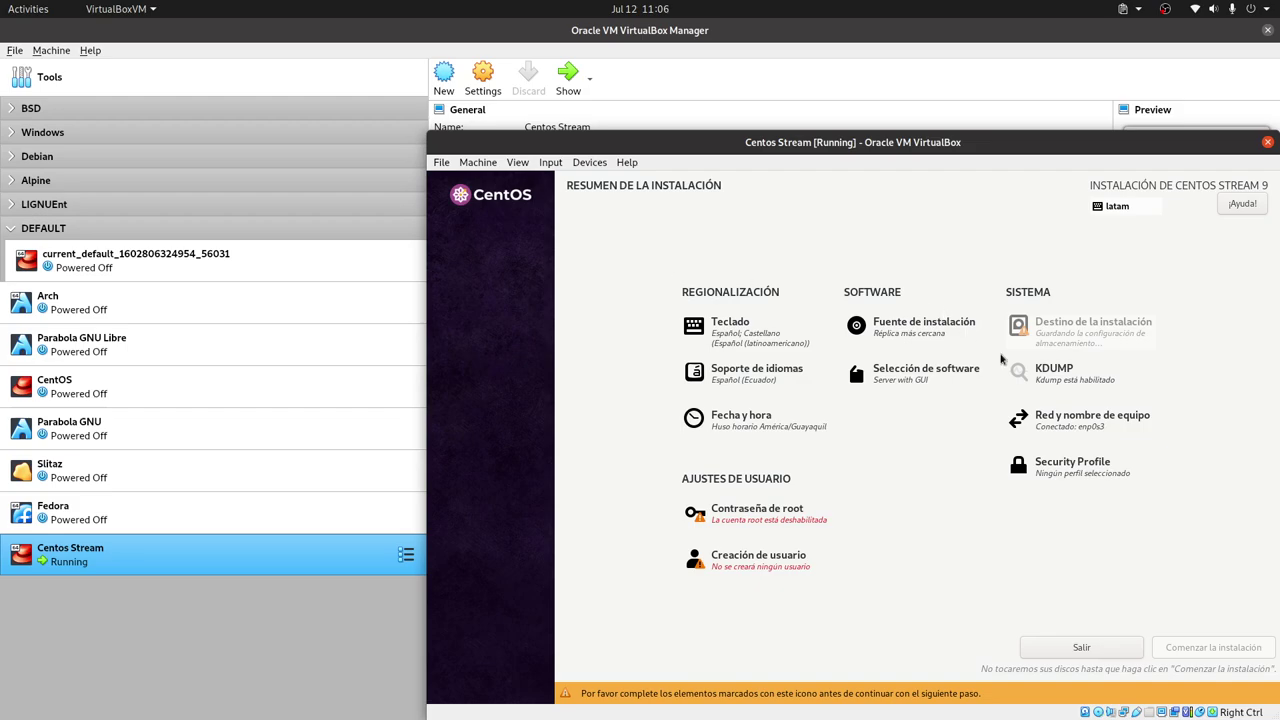
# Choose Minimal Install as software and select the 8 GiB VBOX hard disk as destination
pyautogui.click(910, 378)
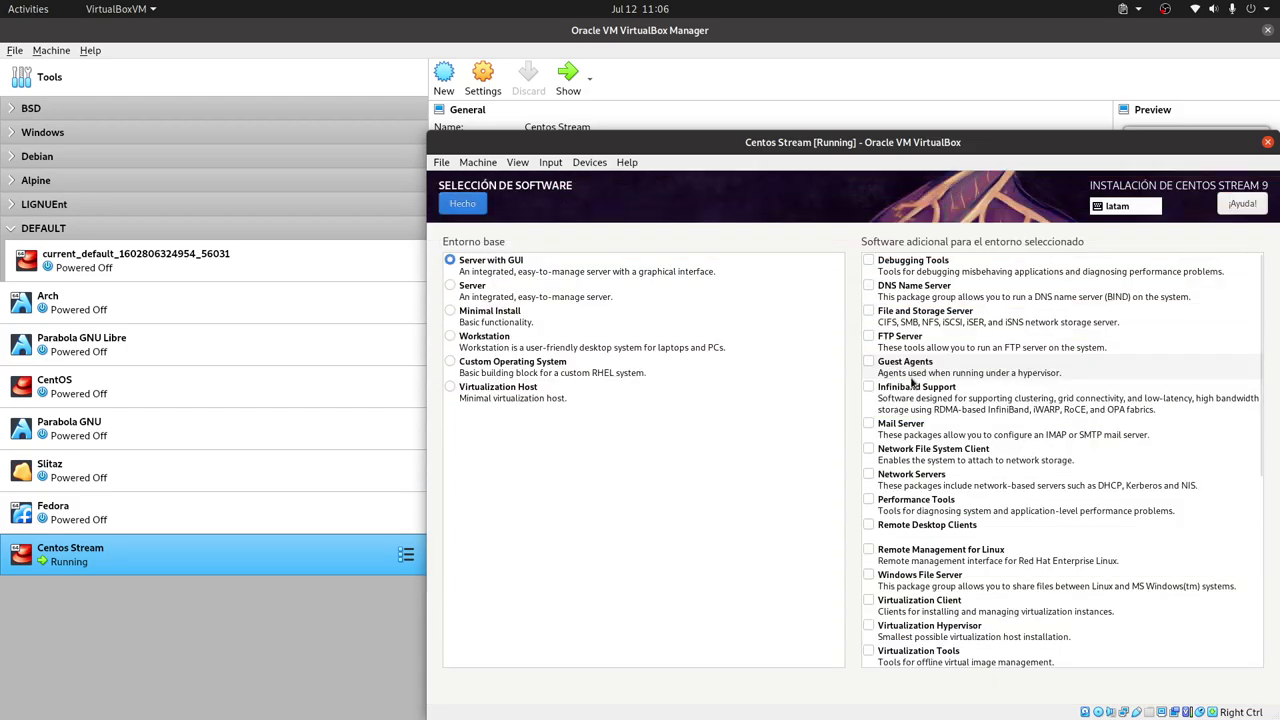
pyautogui.click(488, 312)
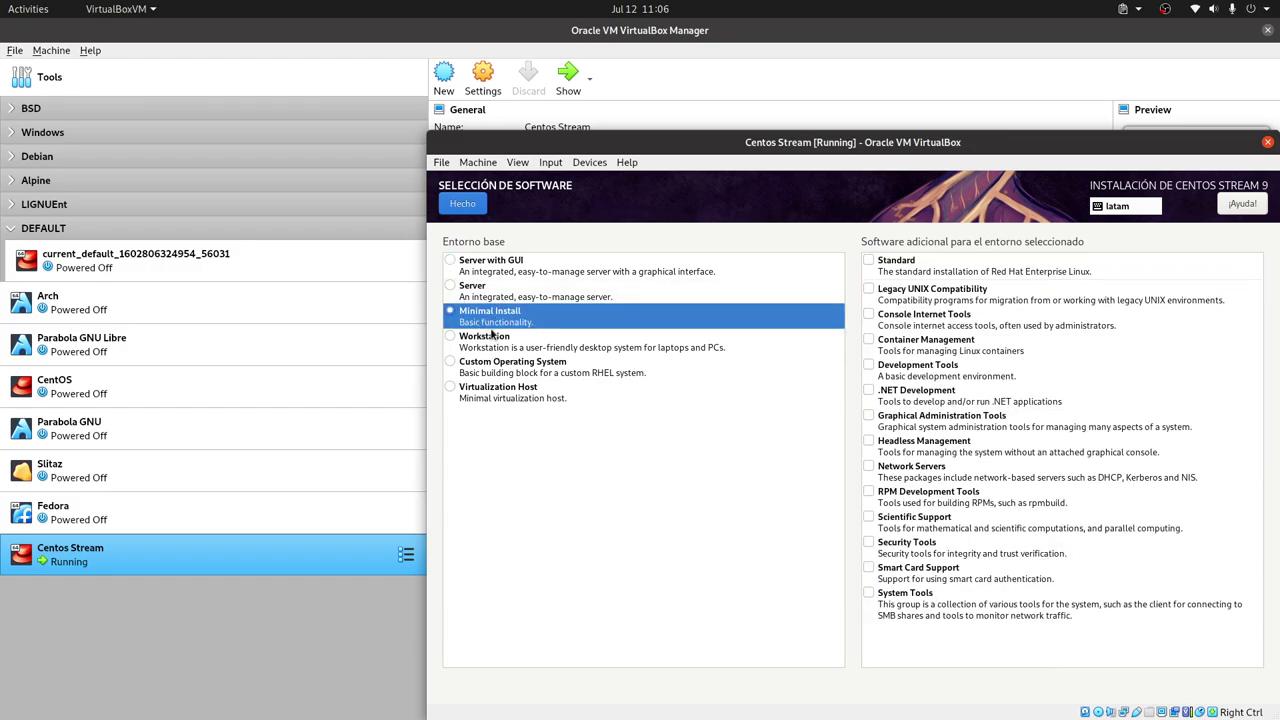
pyautogui.click(464, 204)
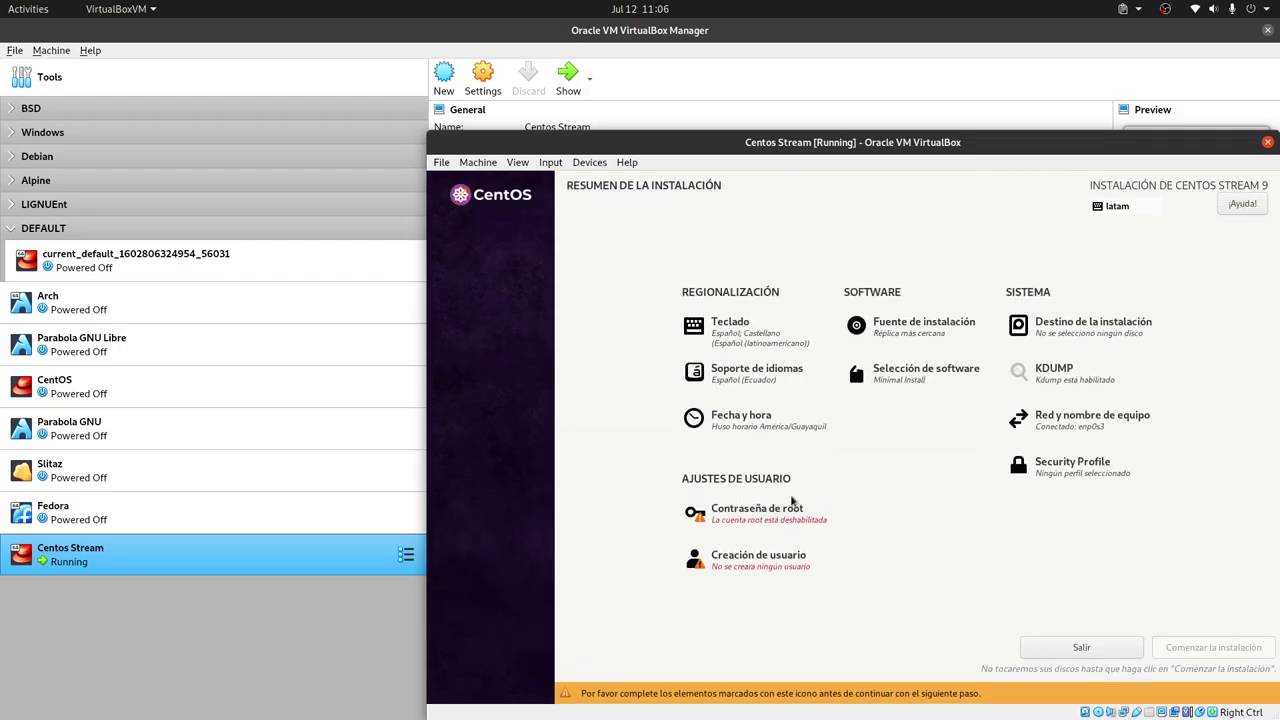
pyautogui.click(1112, 328)
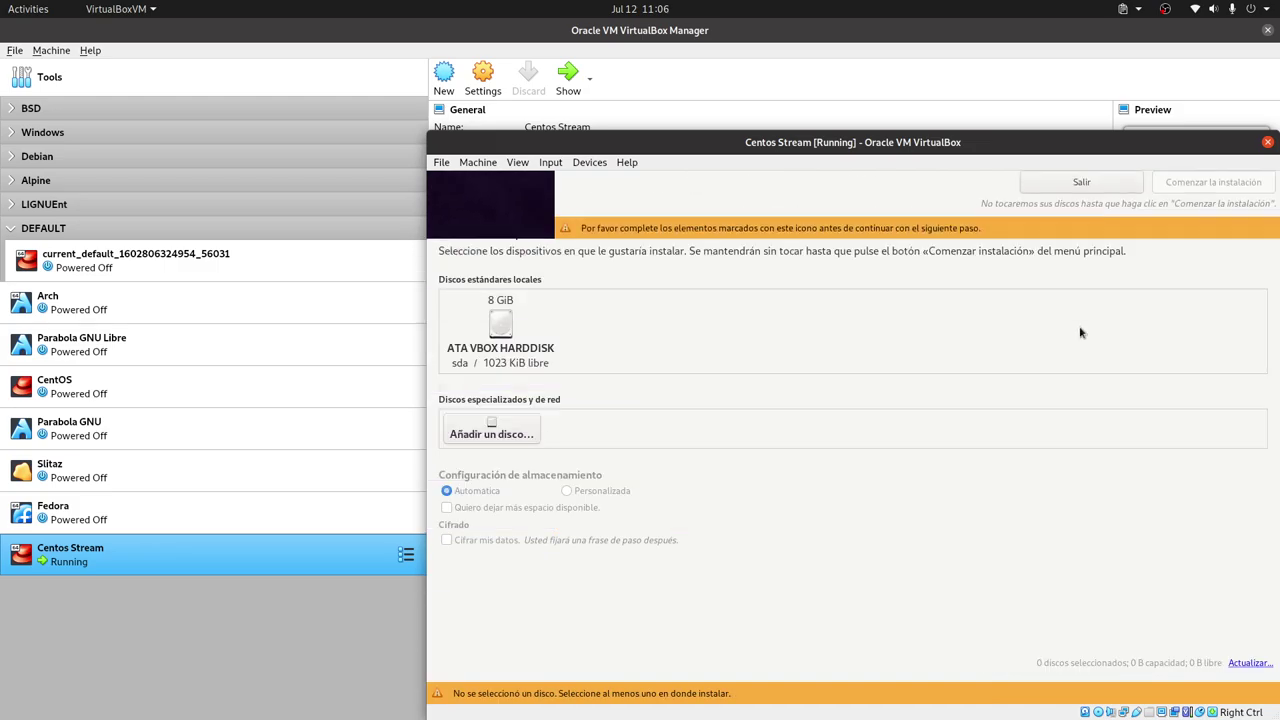
pyautogui.click(500, 316)
pyautogui.click(470, 208)
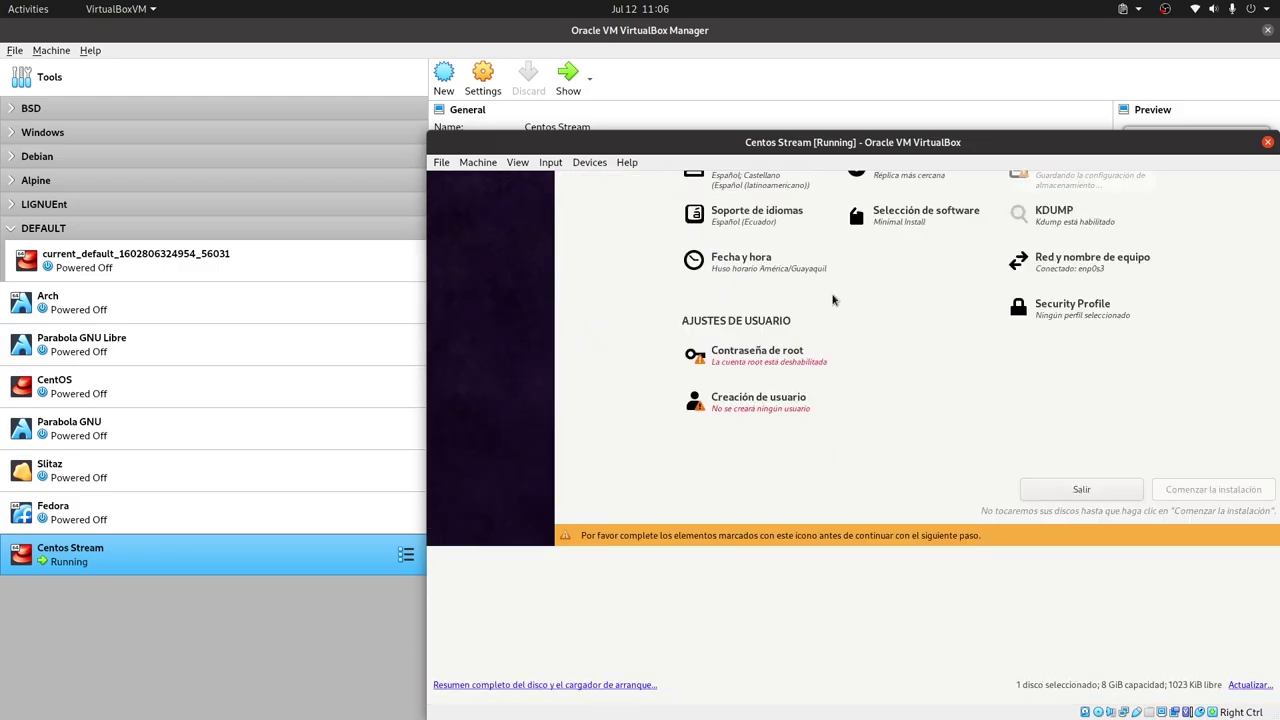
# Enter and confirm a root password, allow root SSH login with password, and accept it
pyautogui.click(790, 524)
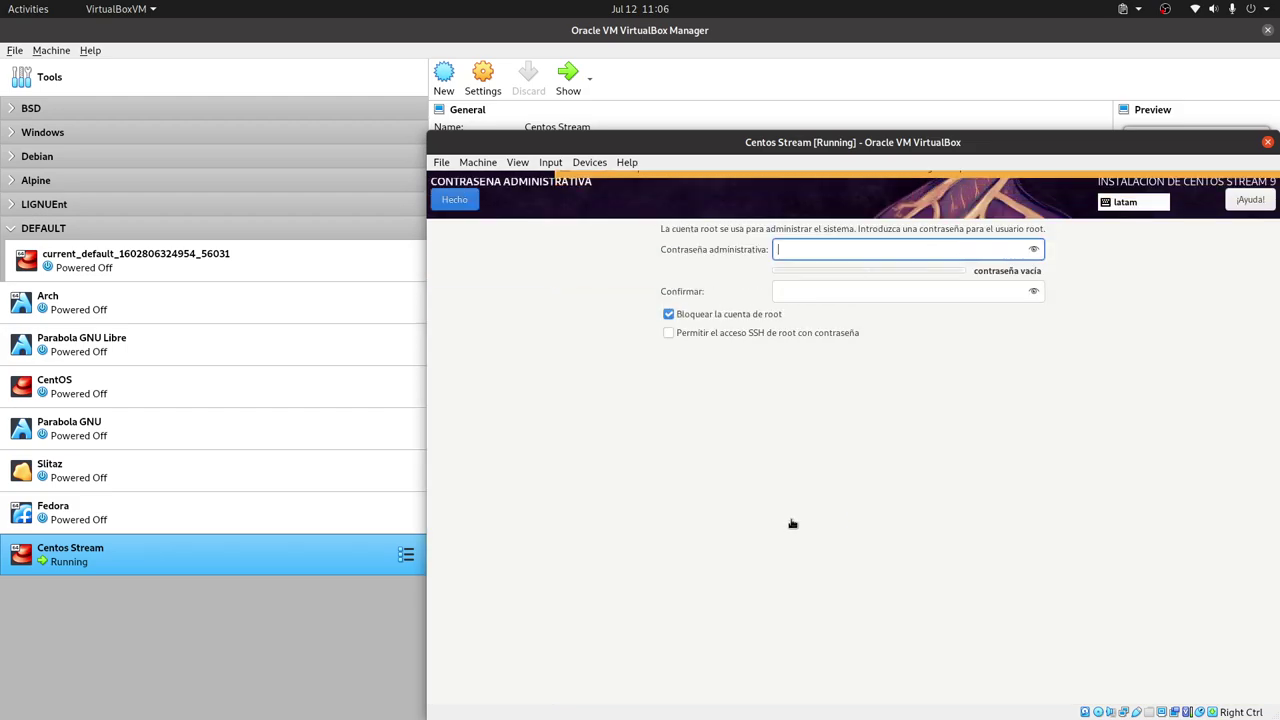
pyautogui.write('abc')
pyautogui.click(888, 290)
pyautogui.write('abc')
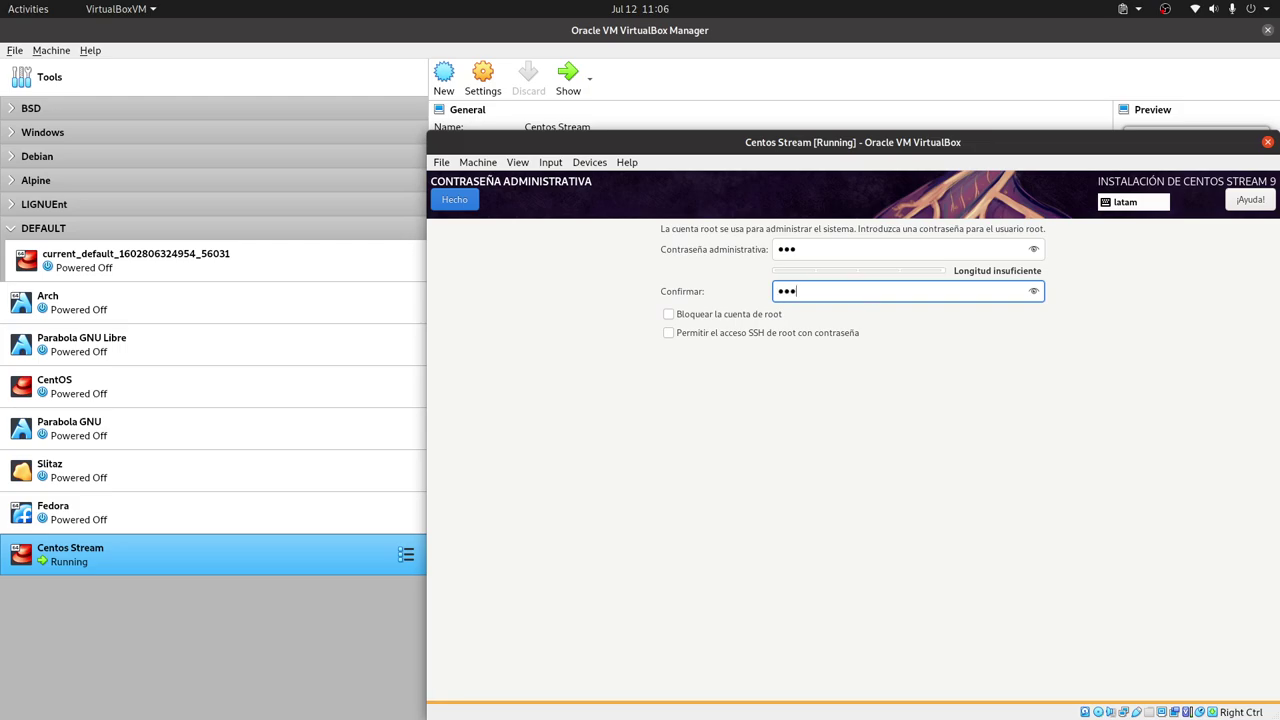
pyautogui.click(790, 338)
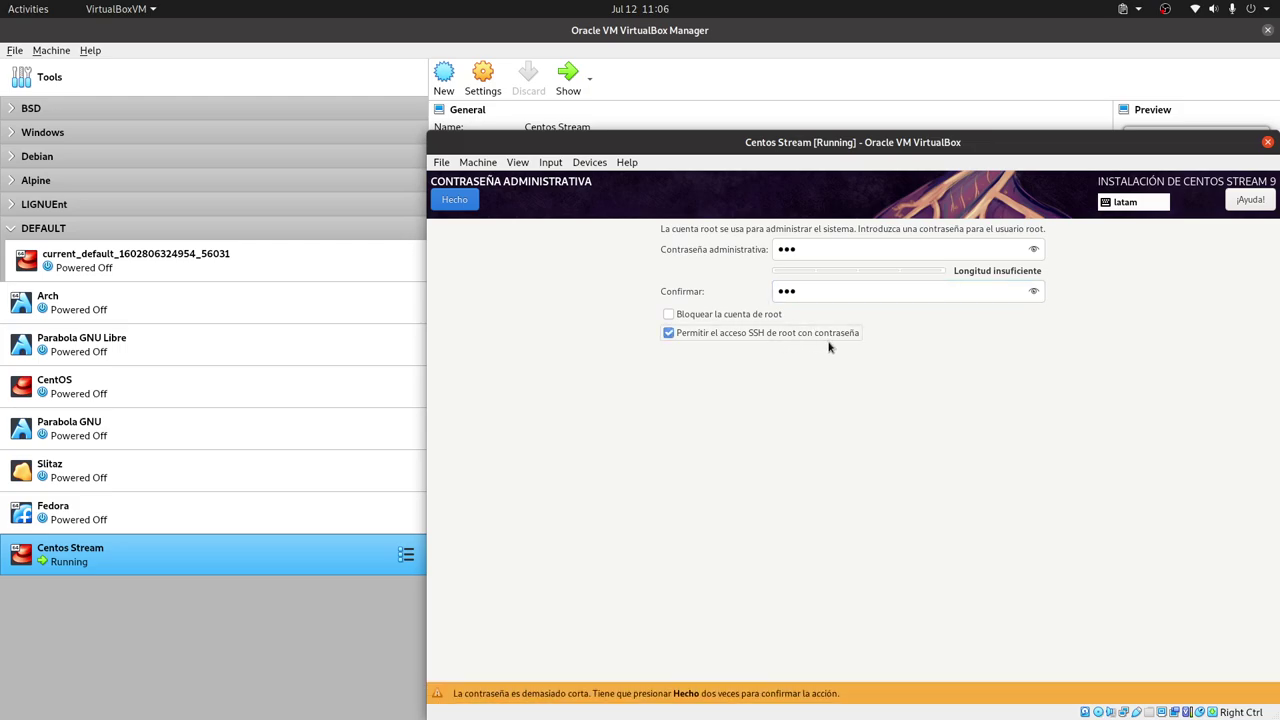
pyautogui.click(476, 206)
pyautogui.click(455, 200)
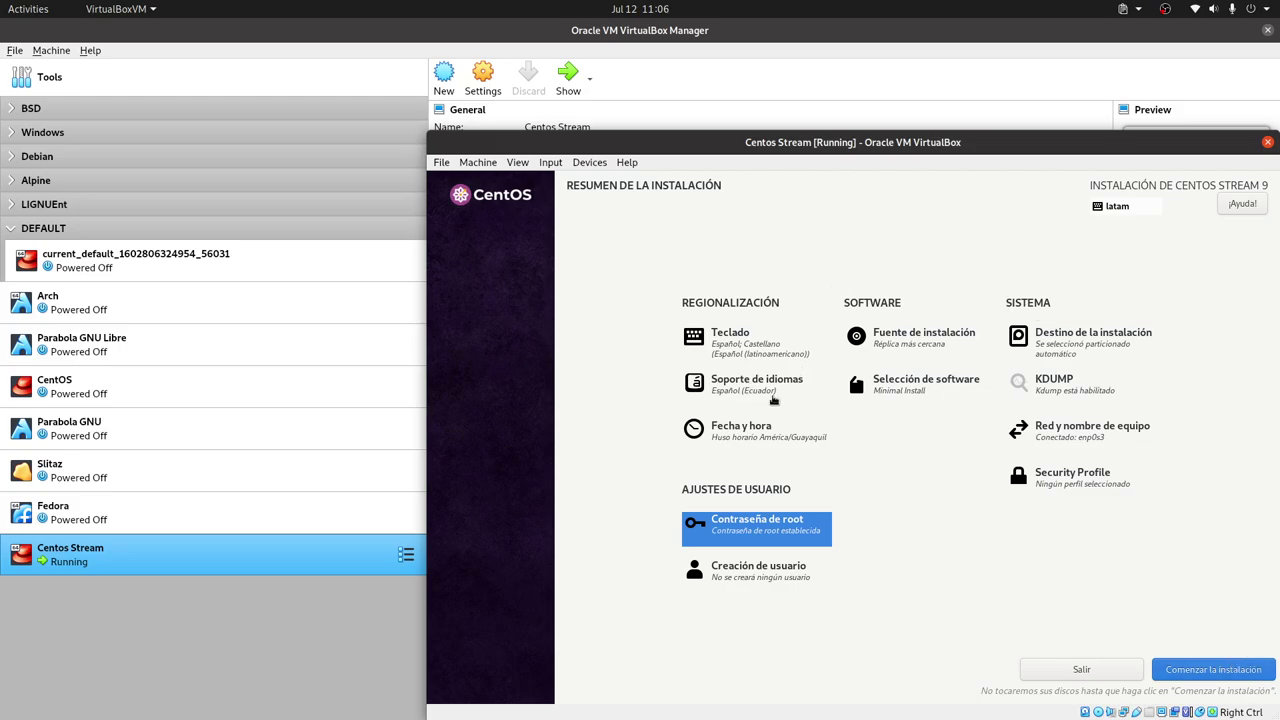
# Search 'ingles' and add the Inglés (EE. UU. internacional con teclas muertas) keyboard layout
pyautogui.click(759, 361)
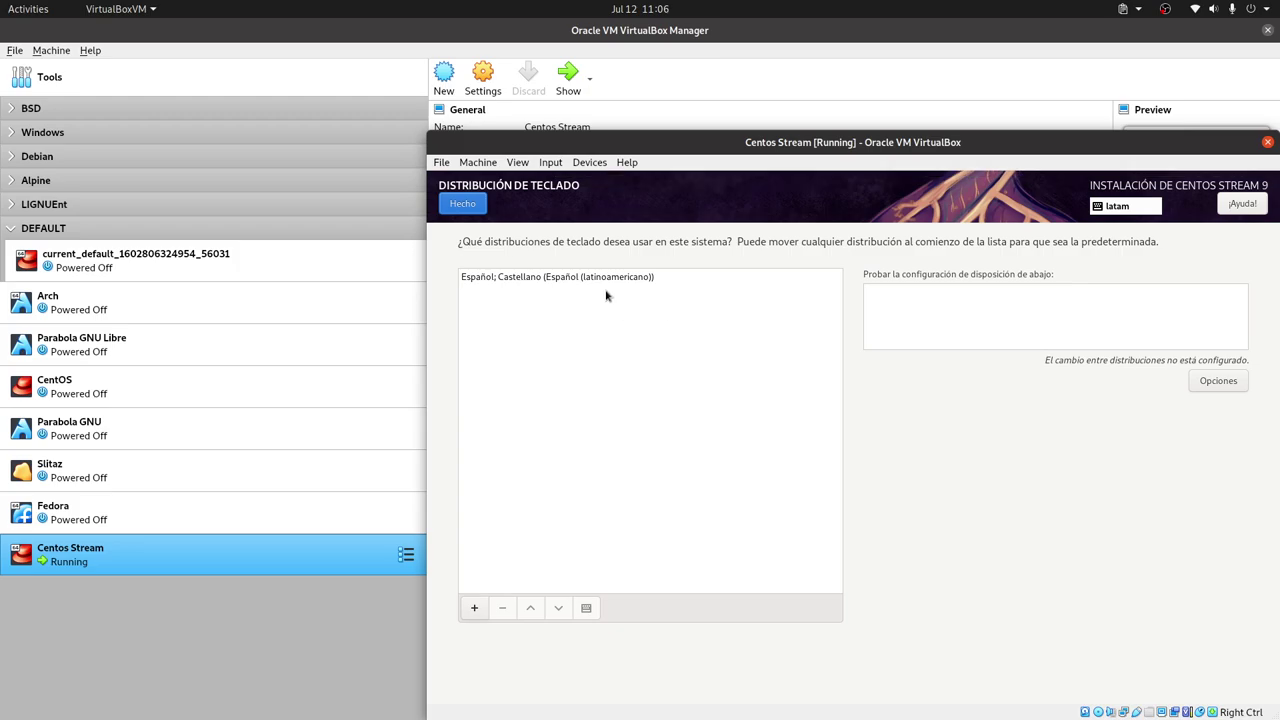
pyautogui.click(476, 608)
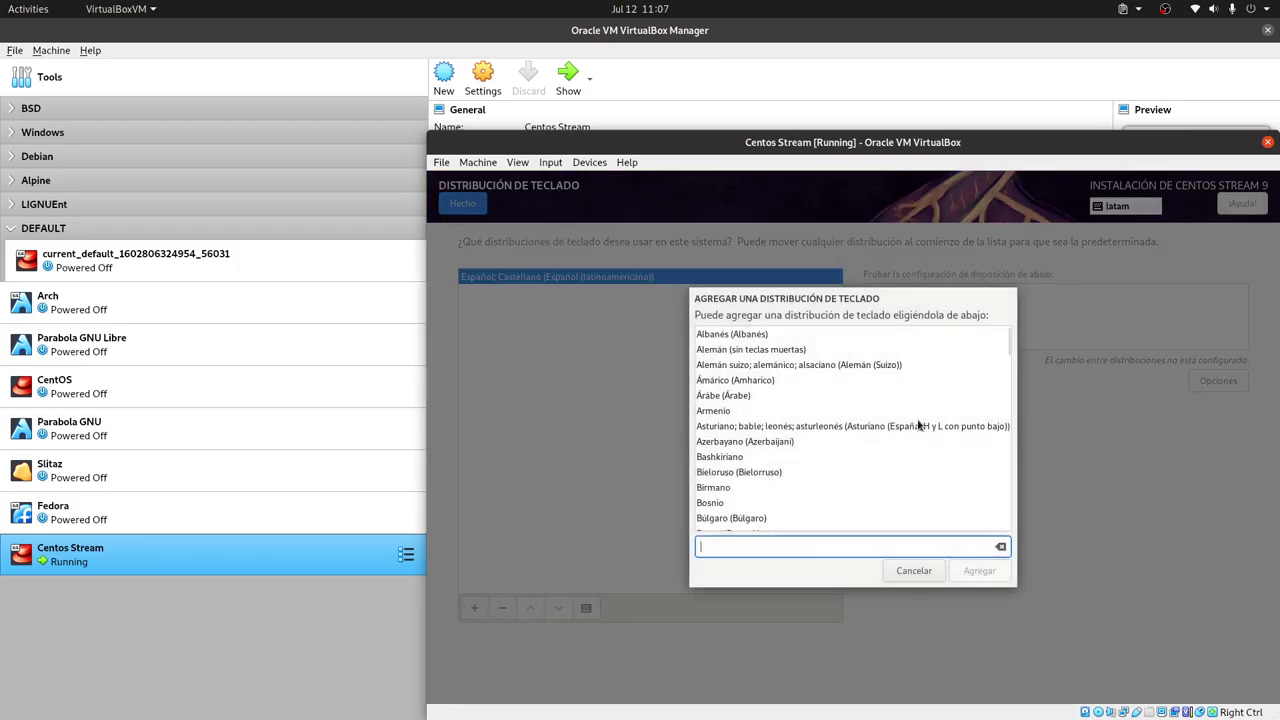
pyautogui.write('ingles')
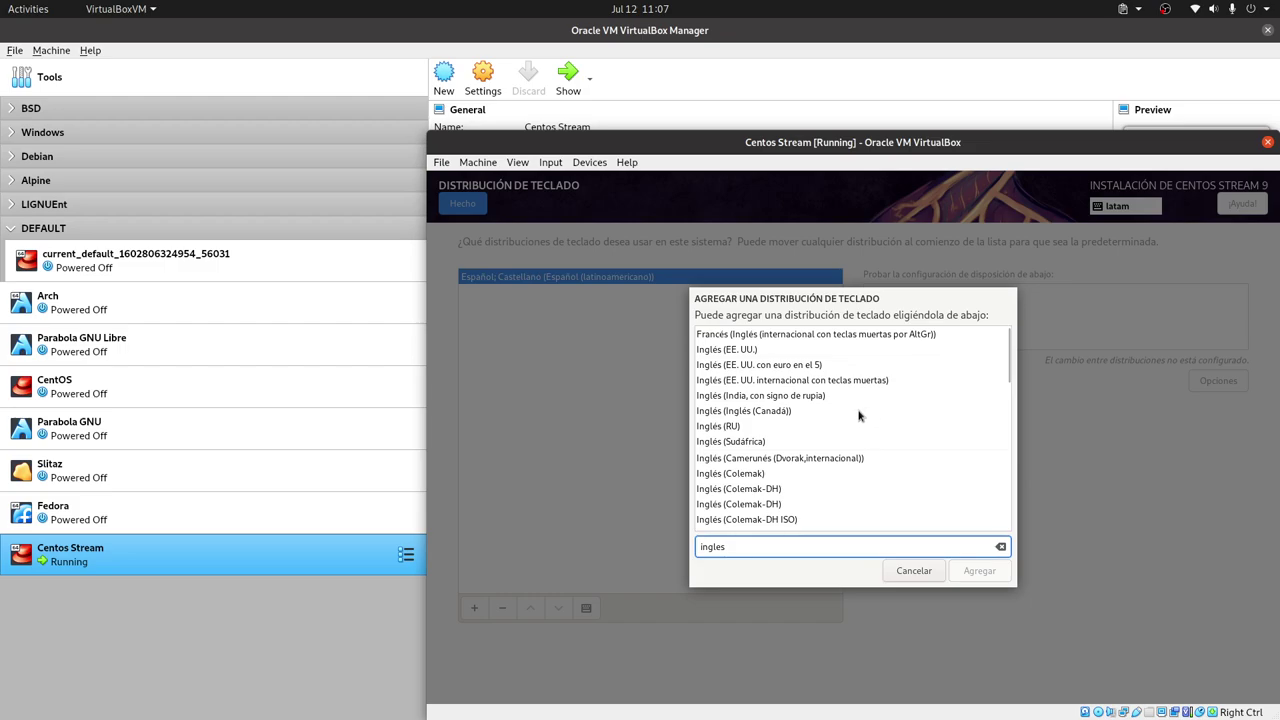
pyautogui.click(843, 382)
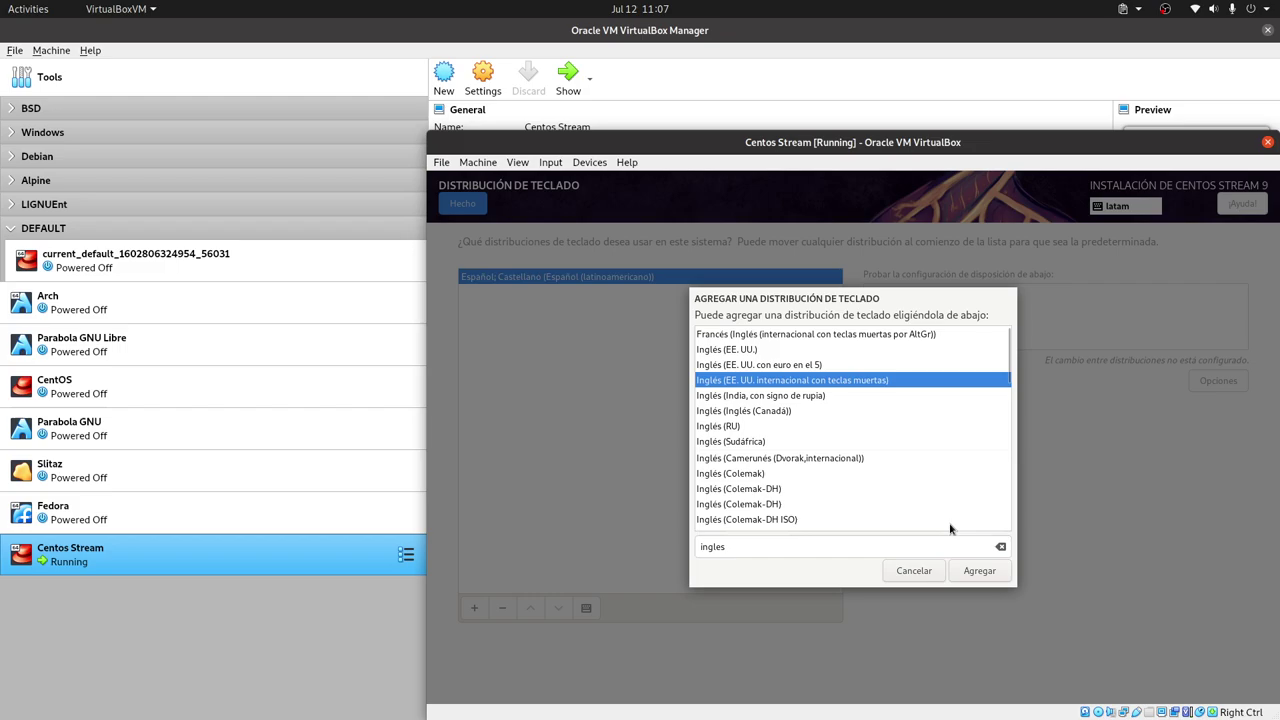
pyautogui.click(979, 570)
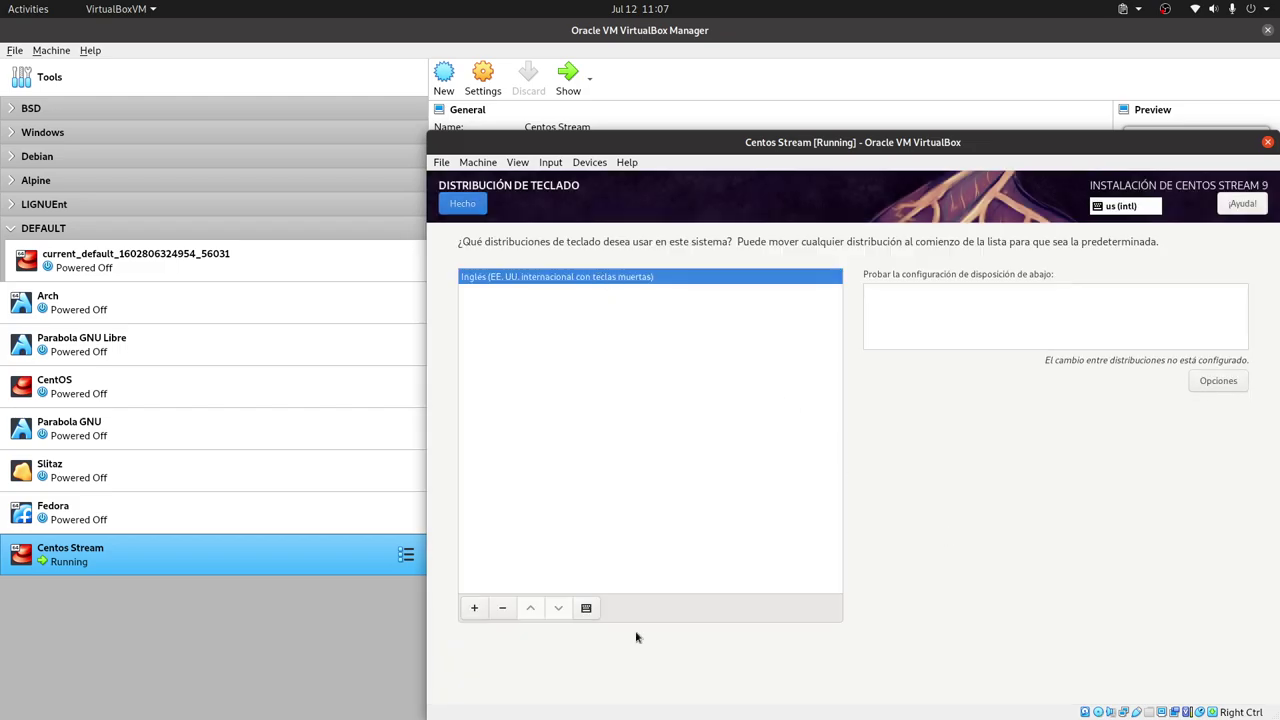
pyautogui.click(461, 205)
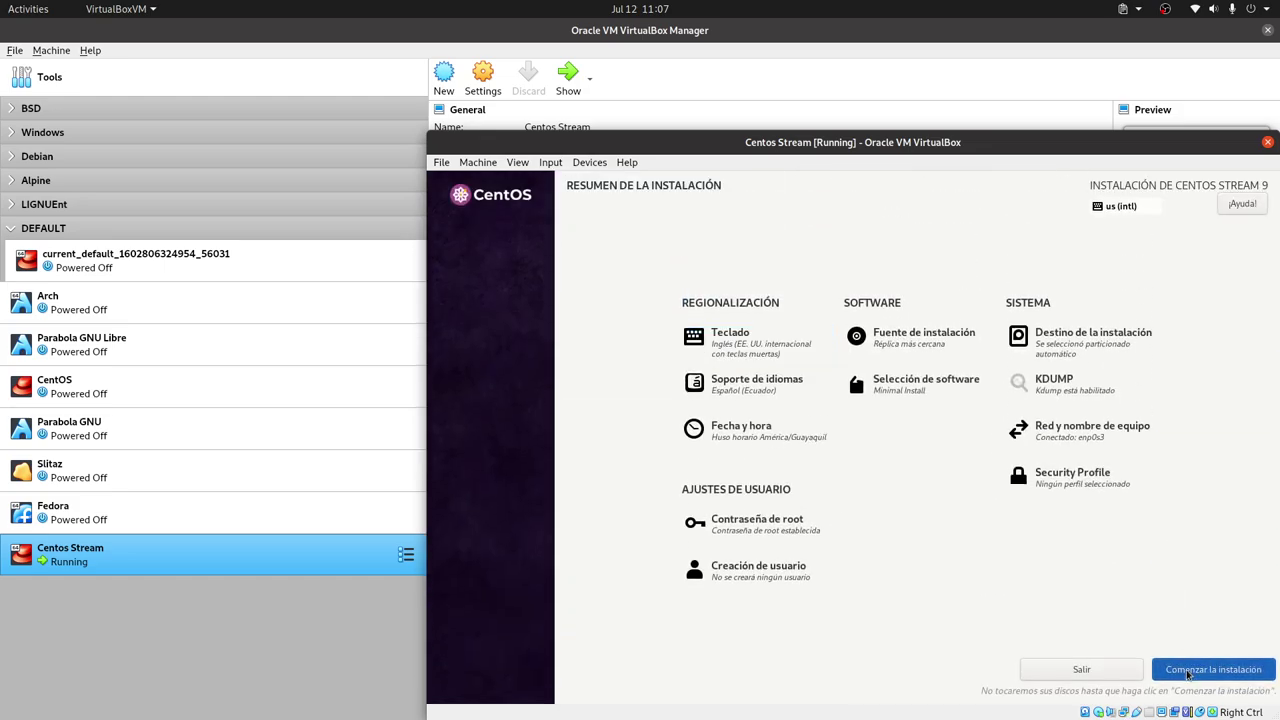
# Begin the installation and reboot the system once it reports ¡Completado!
pyautogui.click(1188, 672)
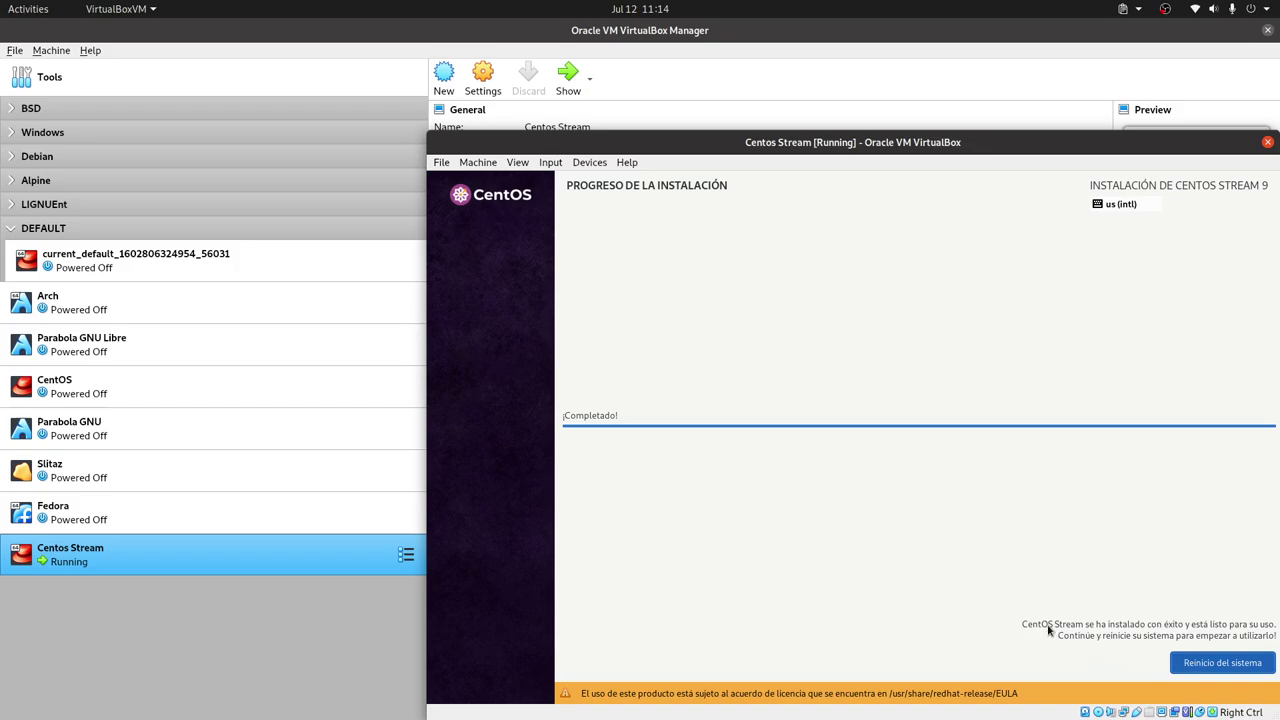
pyautogui.click(1220, 664)
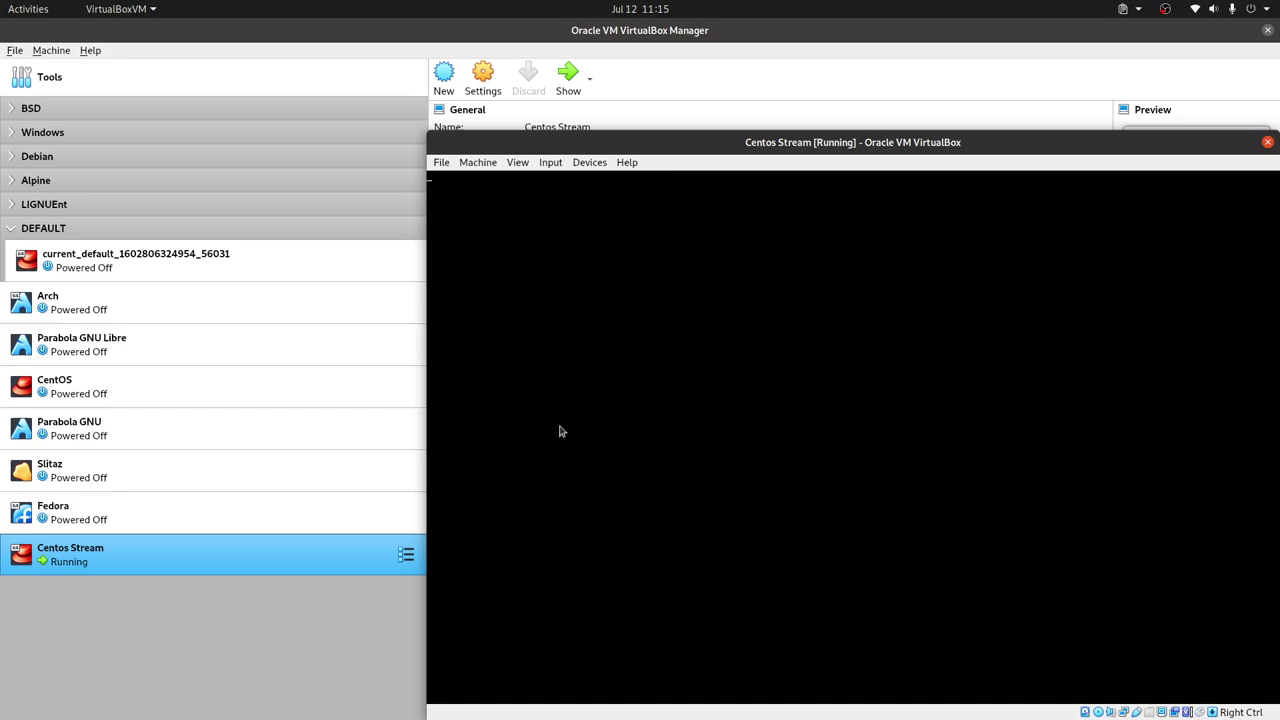
# Close the VM window by powering off the Centos Stream machine
pyautogui.click(441, 162)
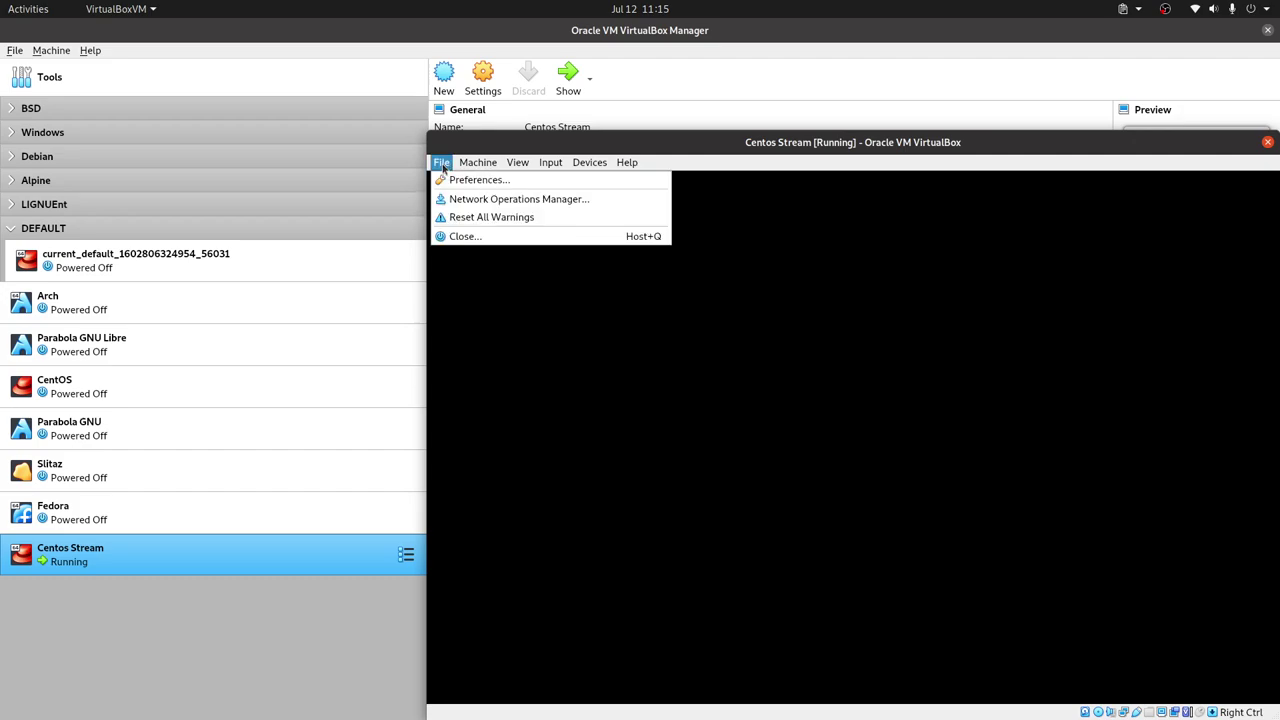
pyautogui.click(488, 236)
pyautogui.click(860, 454)
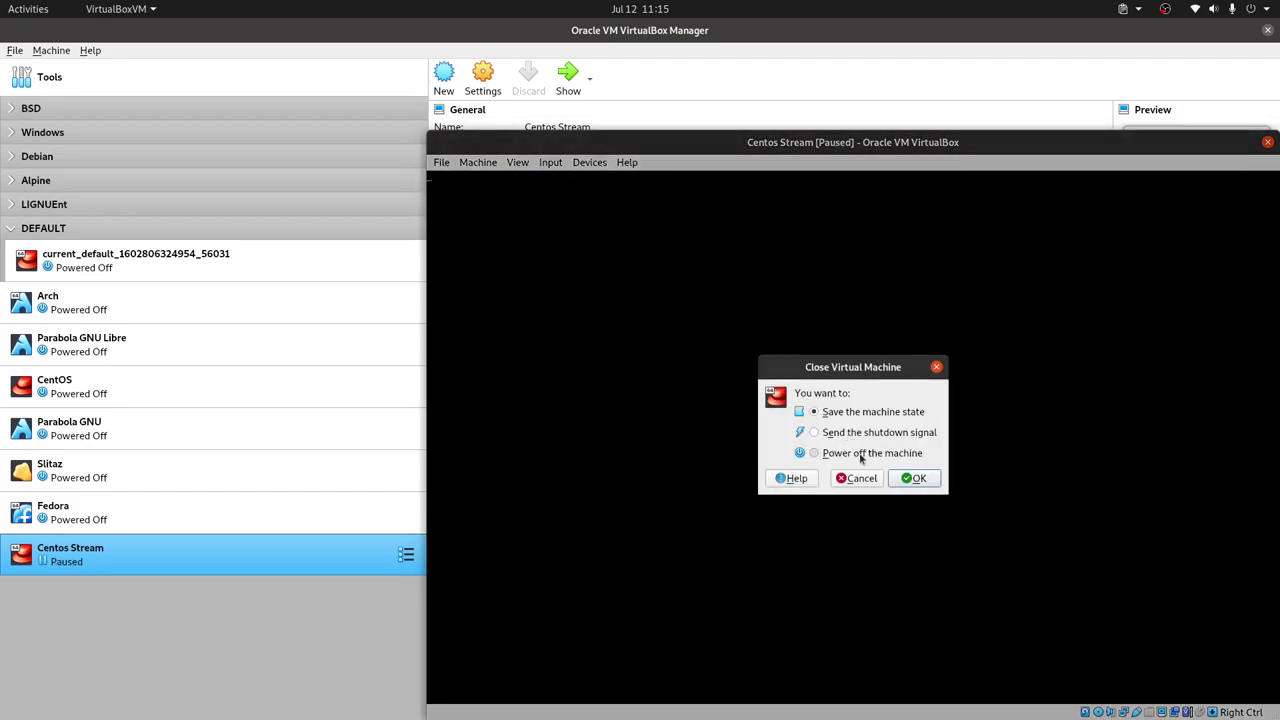
pyautogui.click(918, 478)
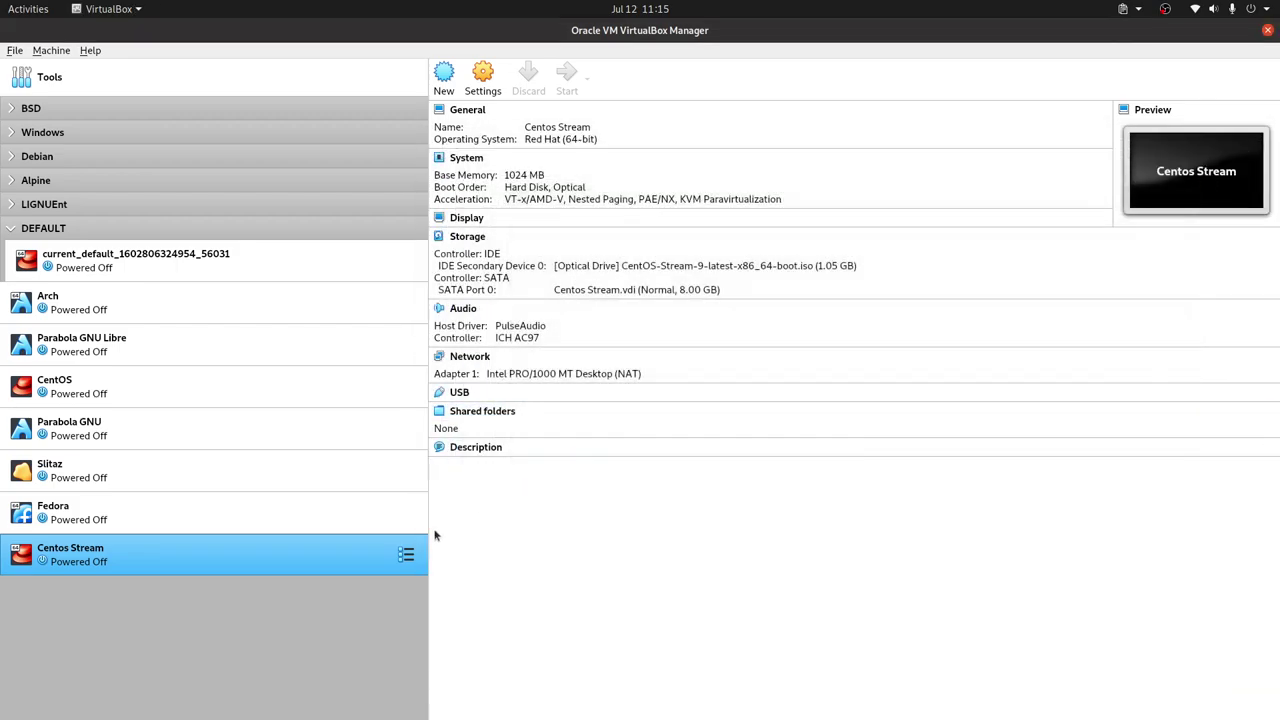
# Remove Optical from the VM's boot order, save, and start the Centos Stream VM
pyautogui.rightClick(333, 538)
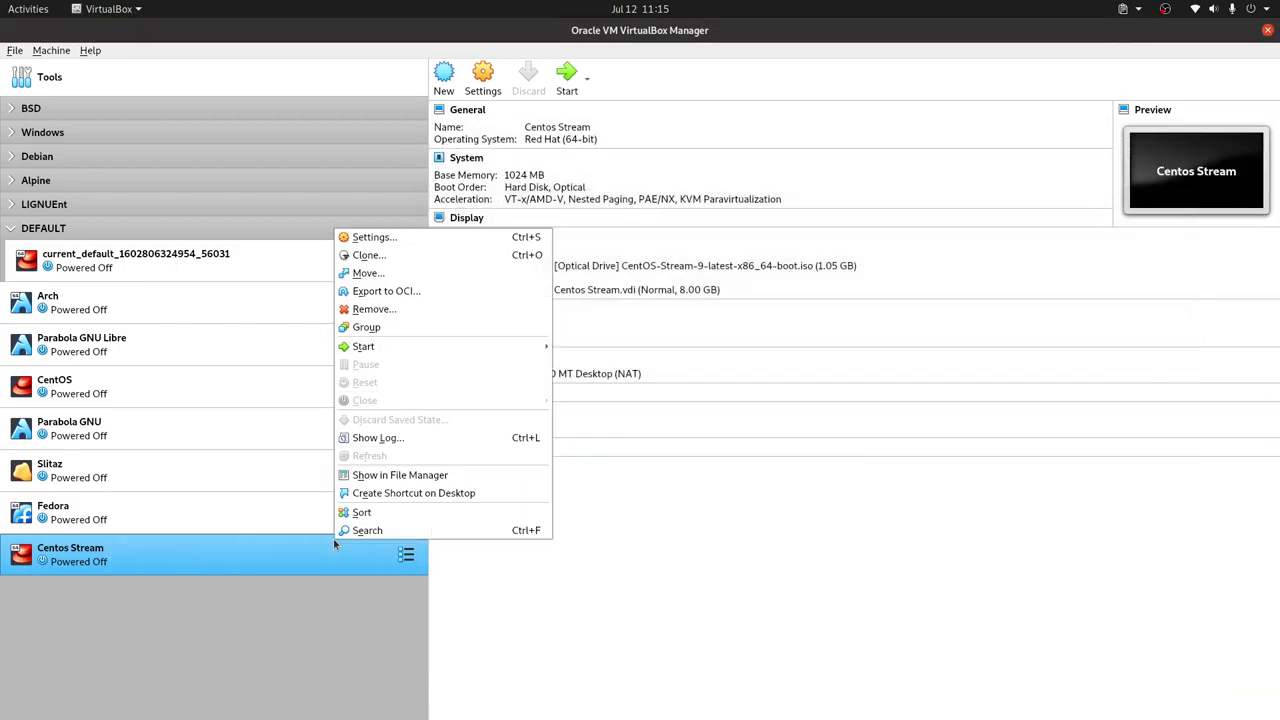
pyautogui.click(387, 240)
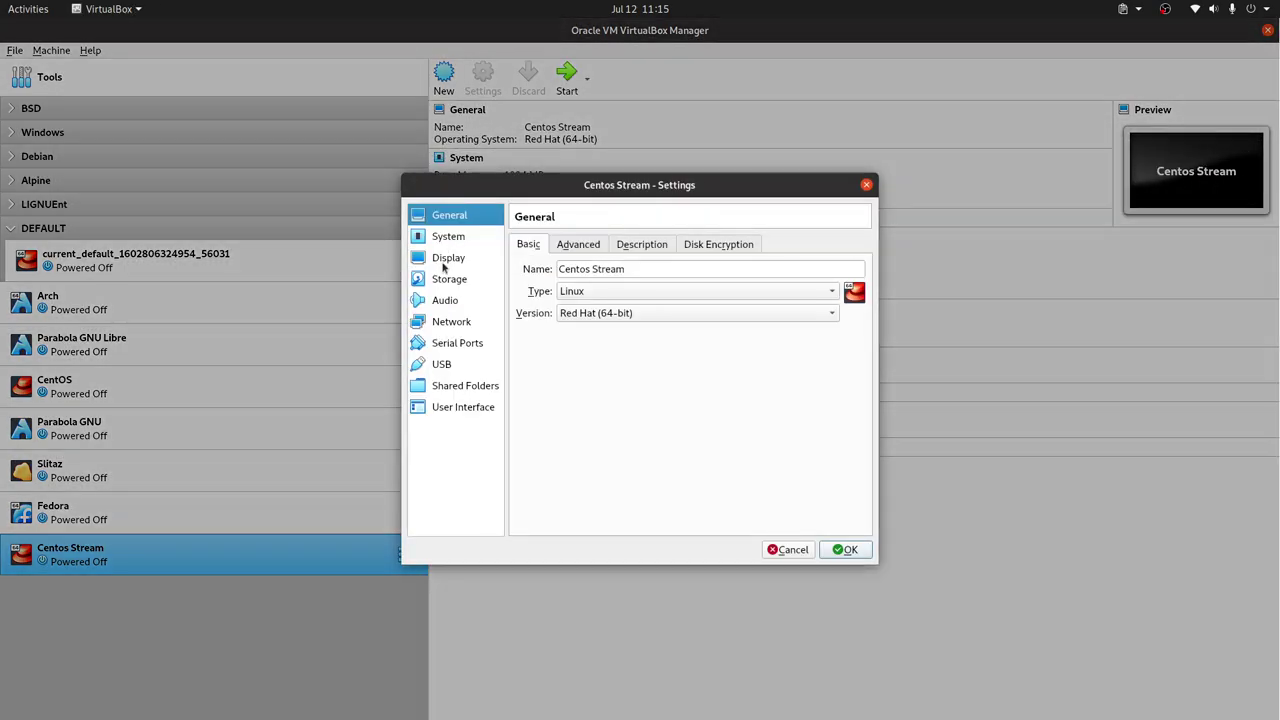
pyautogui.click(450, 238)
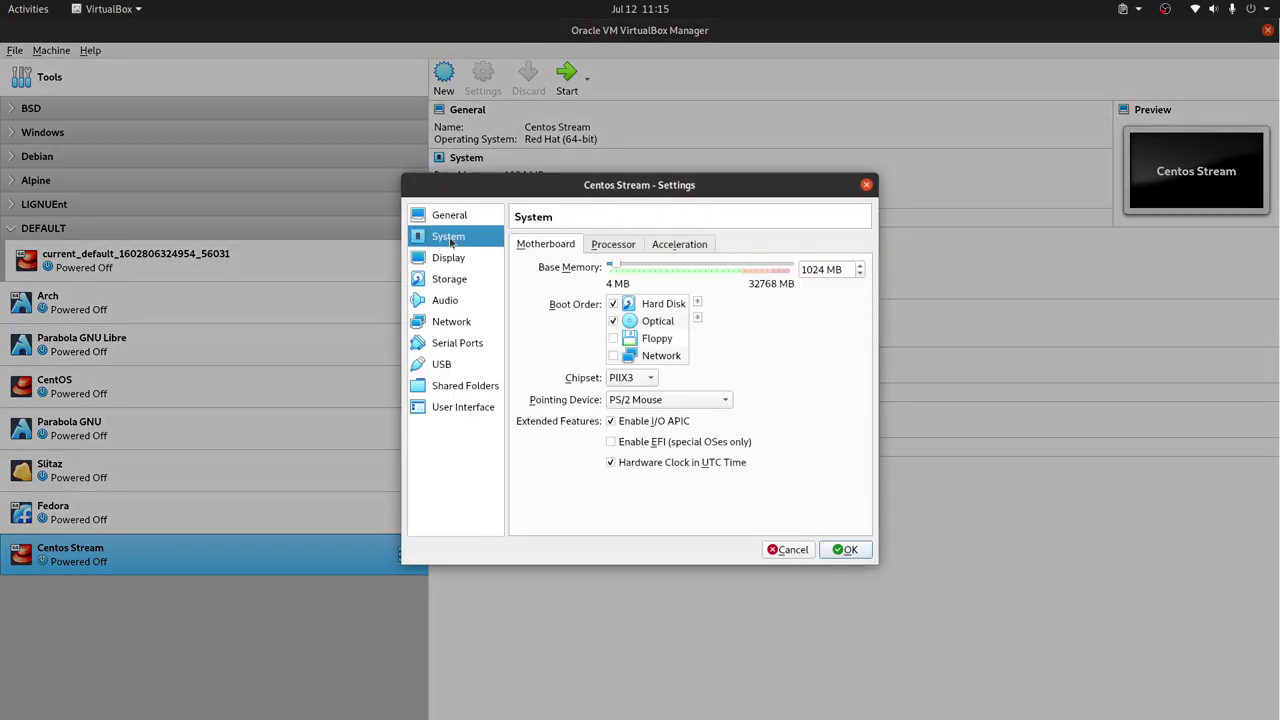
pyautogui.click(613, 321)
pyautogui.click(840, 549)
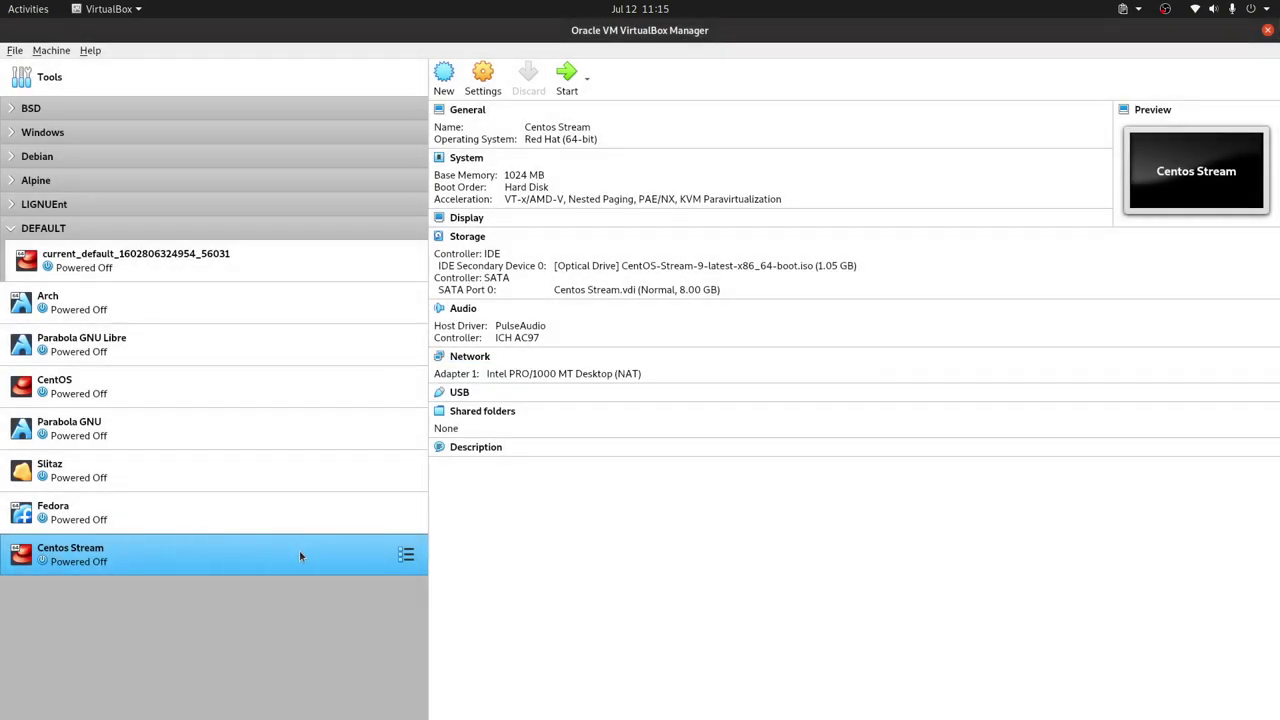
pyautogui.doubleClick(300, 555)
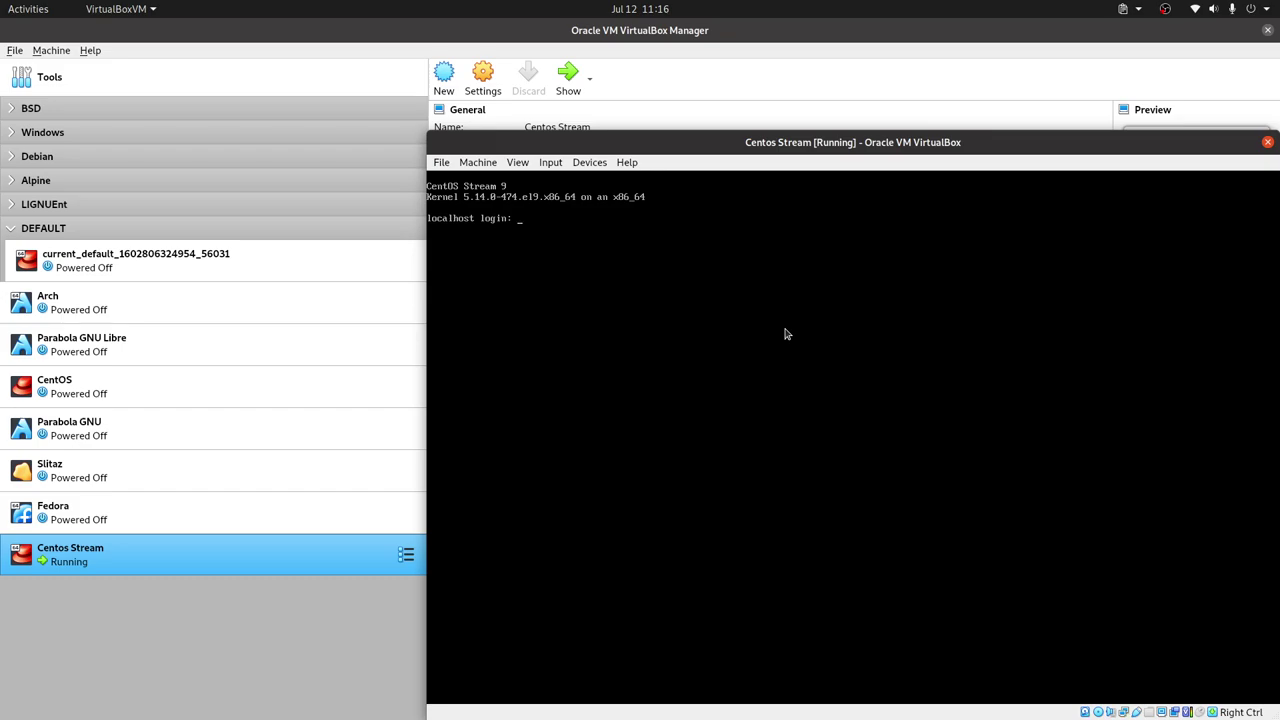
# Log in to the CentOS console as root with the root password
pyautogui.write('root')
pyautogui.press('Return')
pyautogui.press('Return')
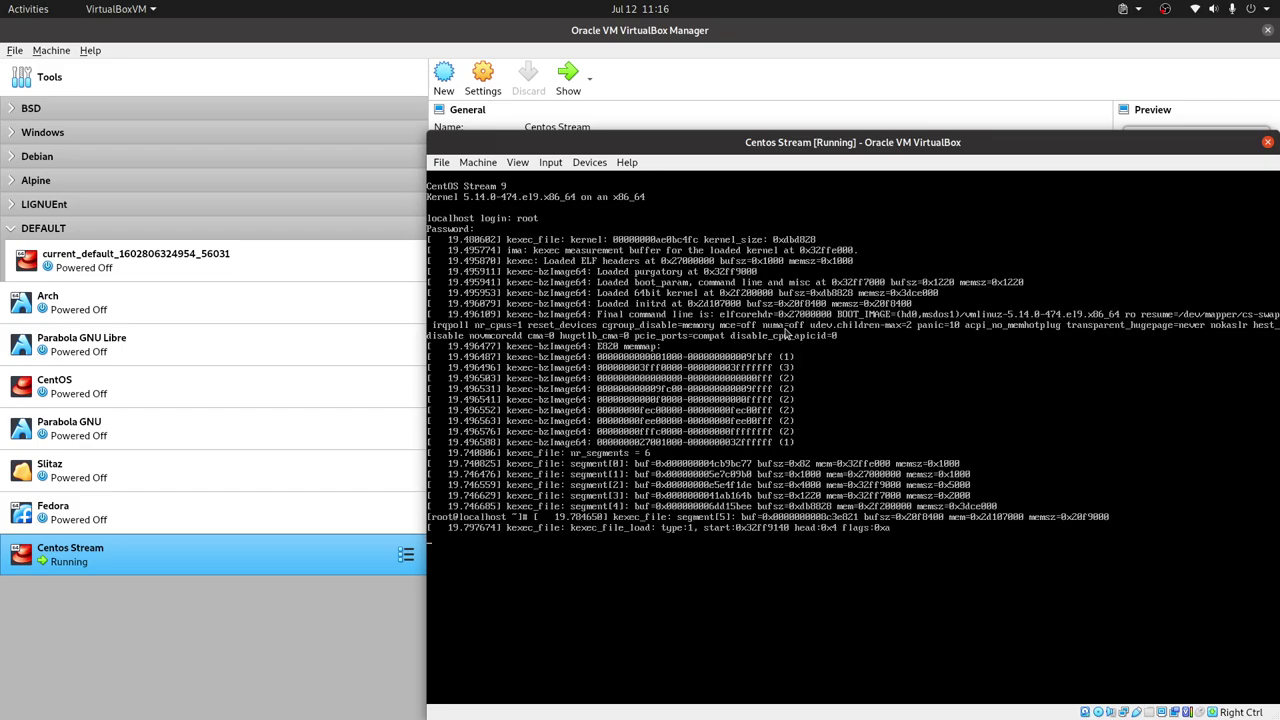
pyautogui.press('Return')
# Clear the console and start a full package update with dnf update
pyautogui.write('clea')
pyautogui.write('r')
pyautogui.press('Return')
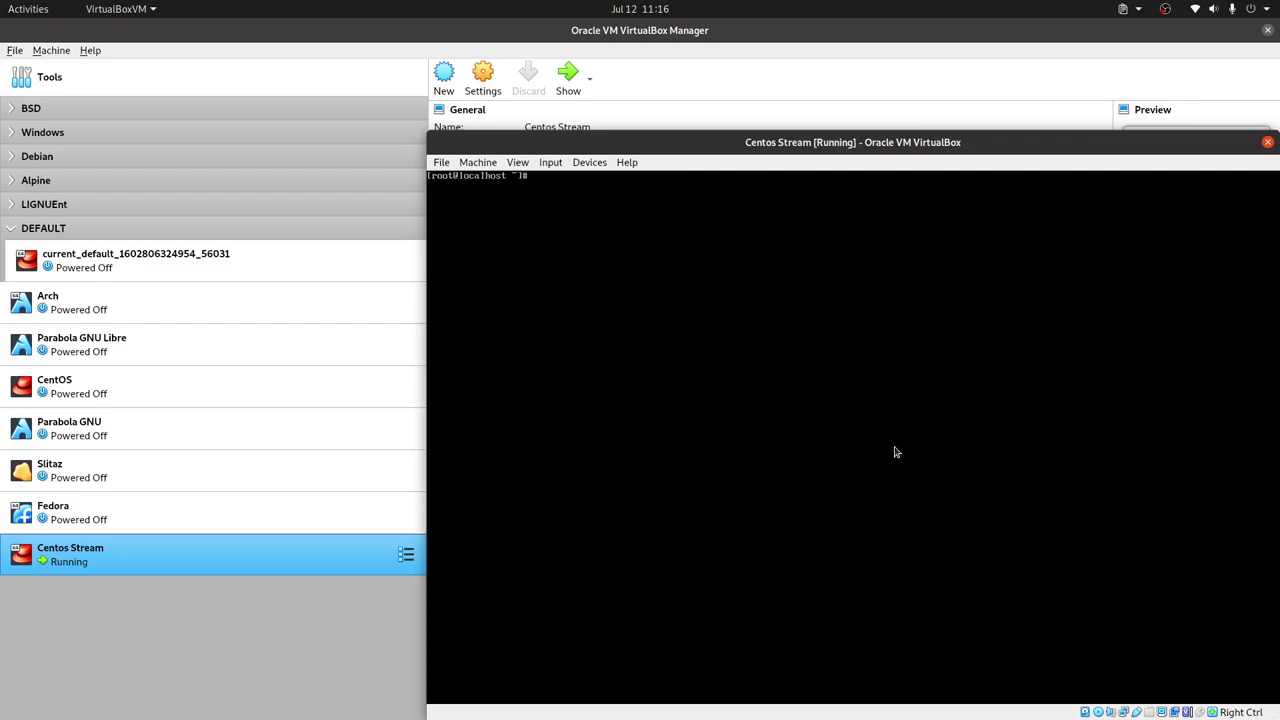
pyautogui.write('dnf update')
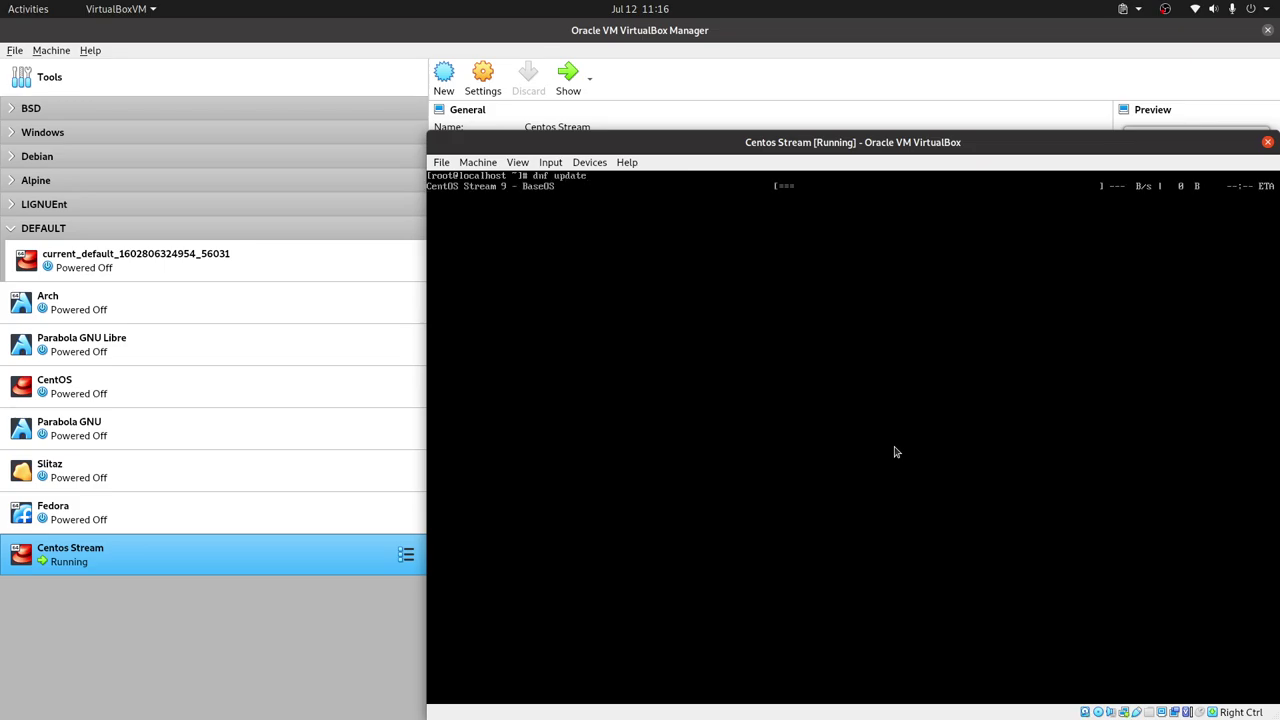